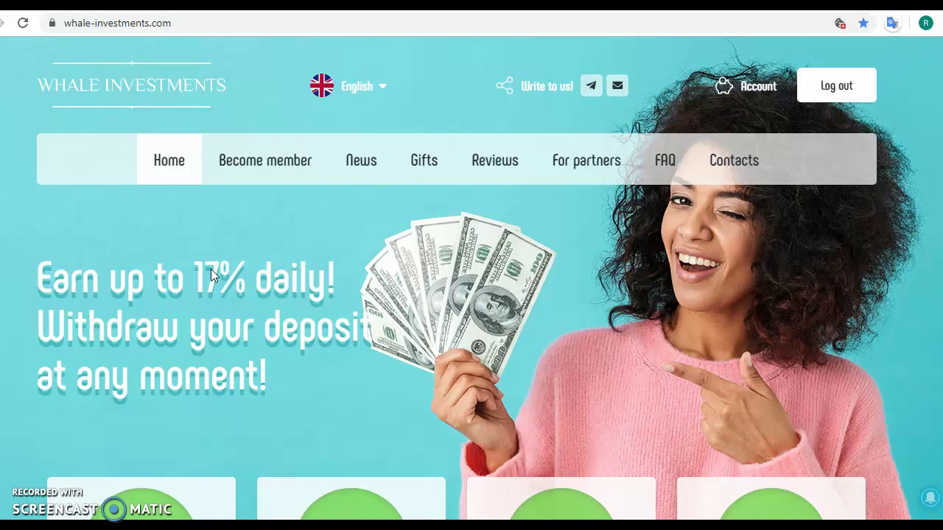
# Advance the deposit plan carousel twice to show the 17% and 5% plans.
pyautogui.click(185, 26)
pyautogui.scroll(-2, 471, 295)
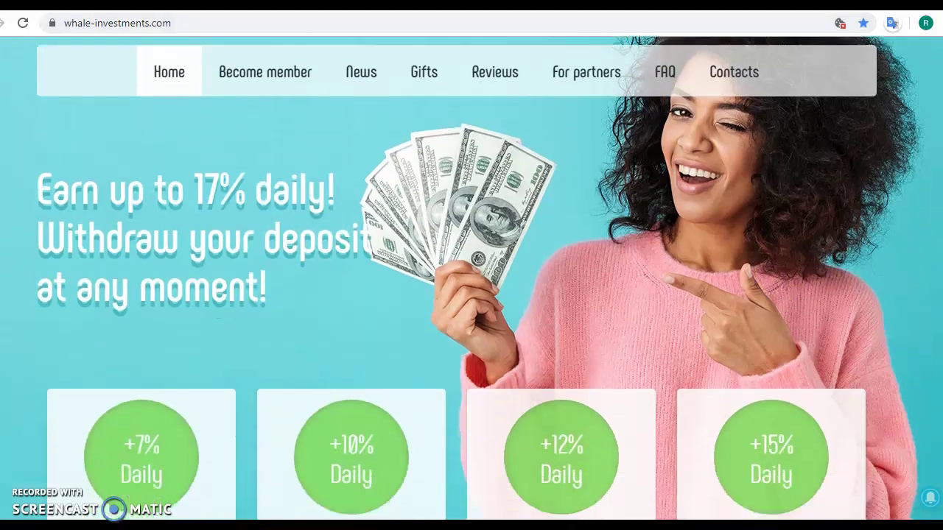
pyautogui.scroll(-2, 472, 295)
pyautogui.scroll(-3, 471, 295)
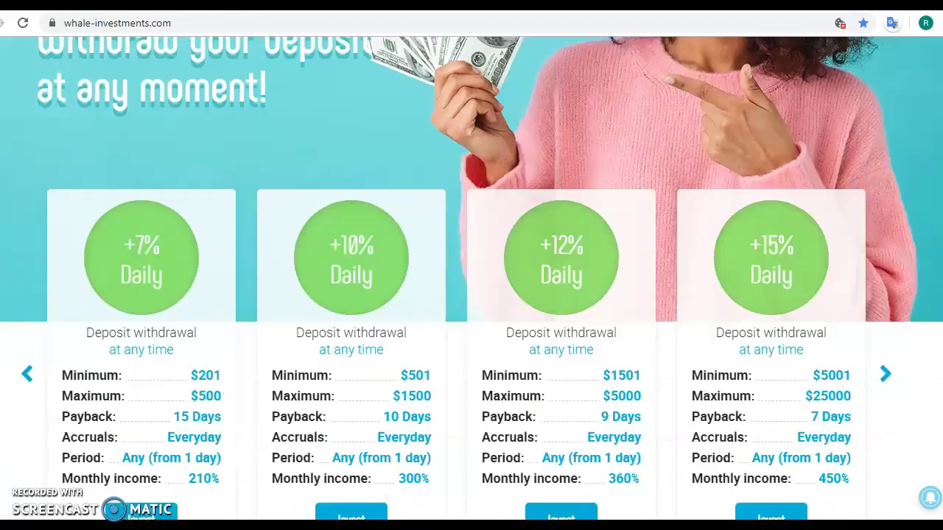
pyautogui.scroll(-2, 471, 294)
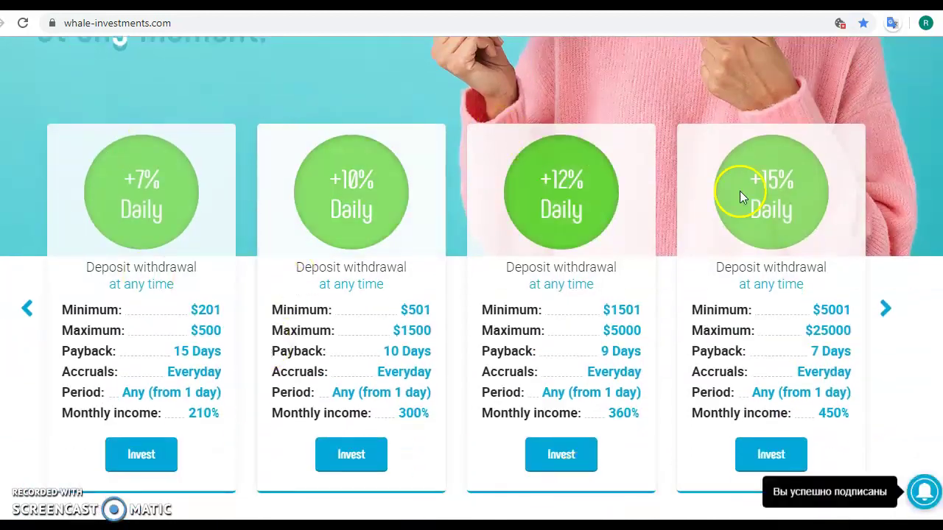
pyautogui.click(885, 307)
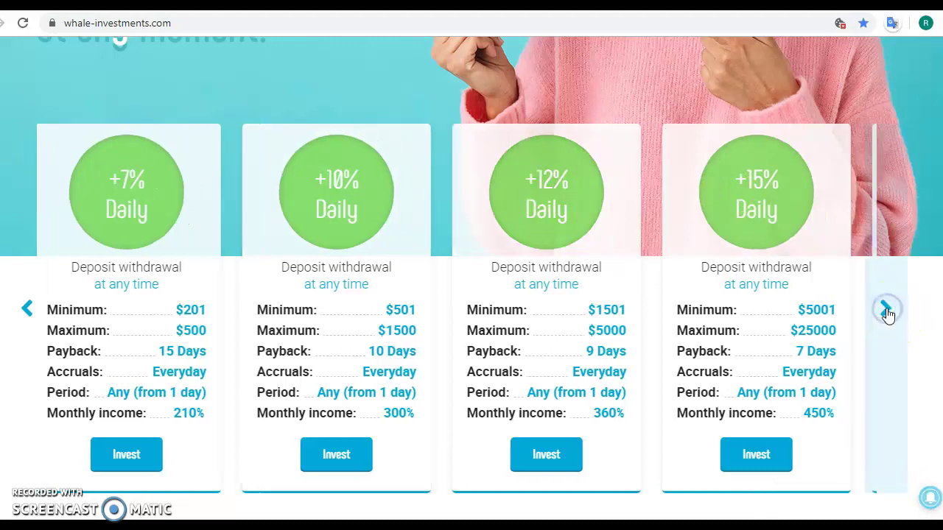
pyautogui.click(885, 309)
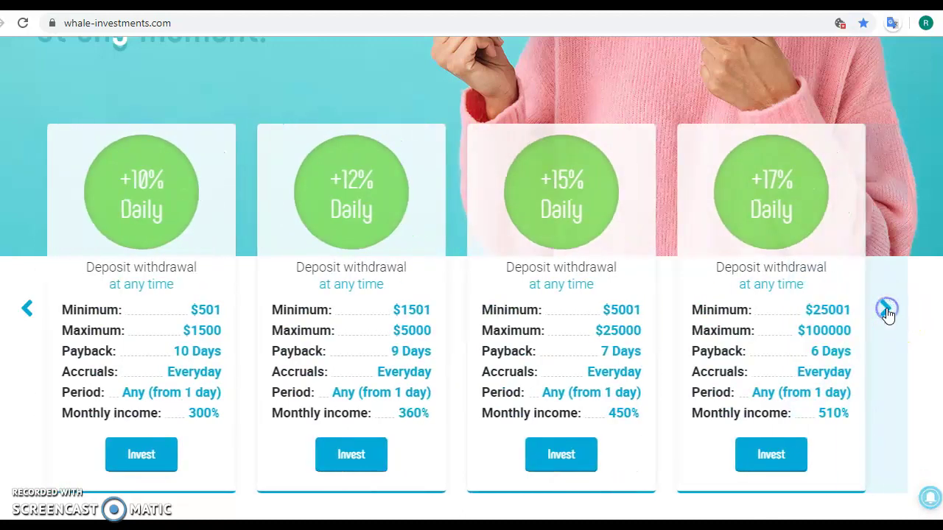
pyautogui.scroll(-3, 885, 308)
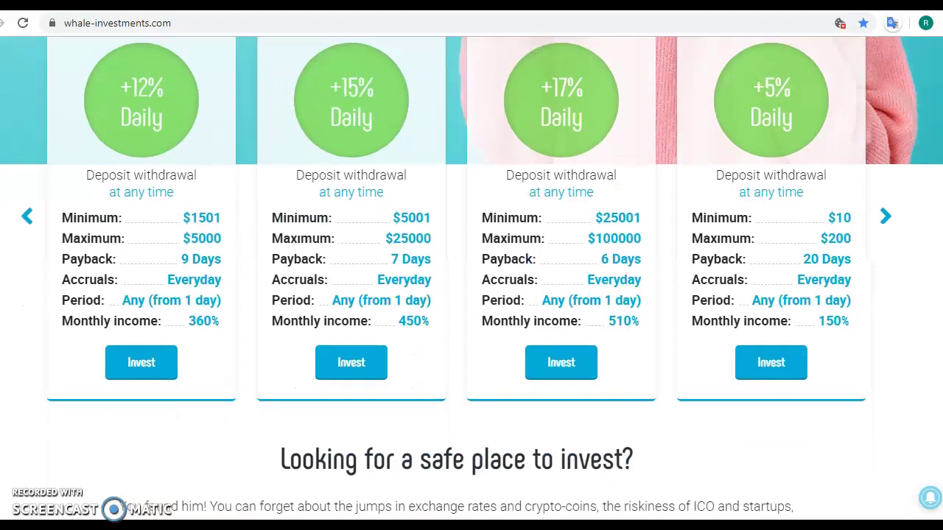
pyautogui.scroll(-3, 471, 294)
pyautogui.scroll(-3, 472, 295)
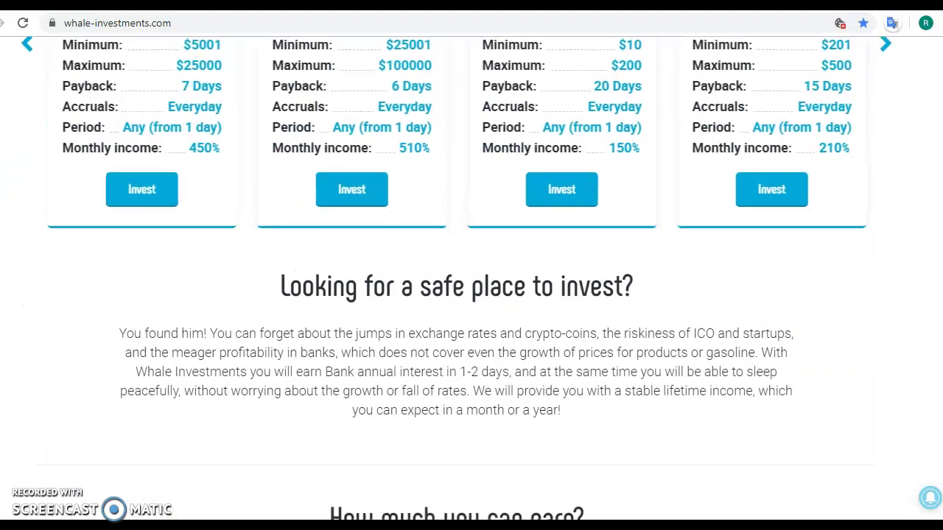
pyautogui.scroll(-3, 471, 294)
pyautogui.scroll(-2, 471, 294)
pyautogui.scroll(-2, 471, 294)
pyautogui.scroll(-2, 471, 294)
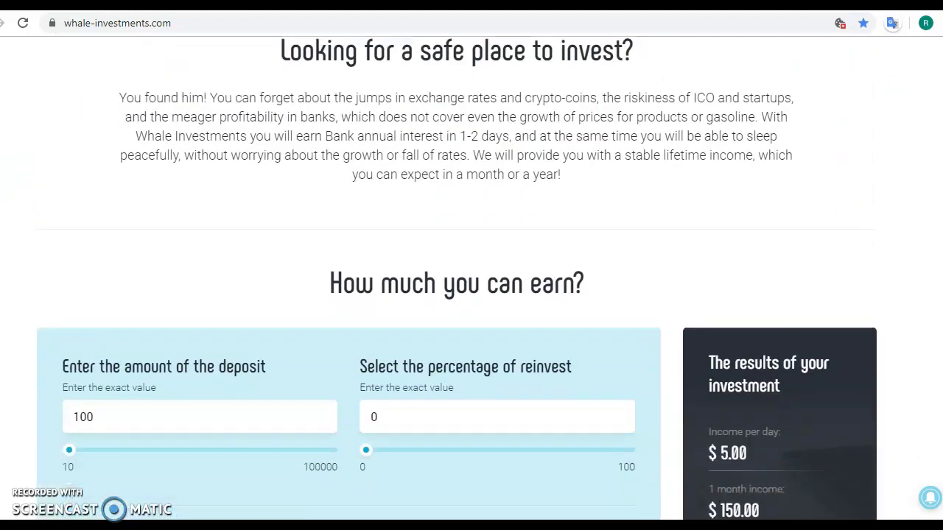
pyautogui.scroll(-2, 472, 295)
pyautogui.scroll(-3, 471, 295)
pyautogui.scroll(-1, 471, 295)
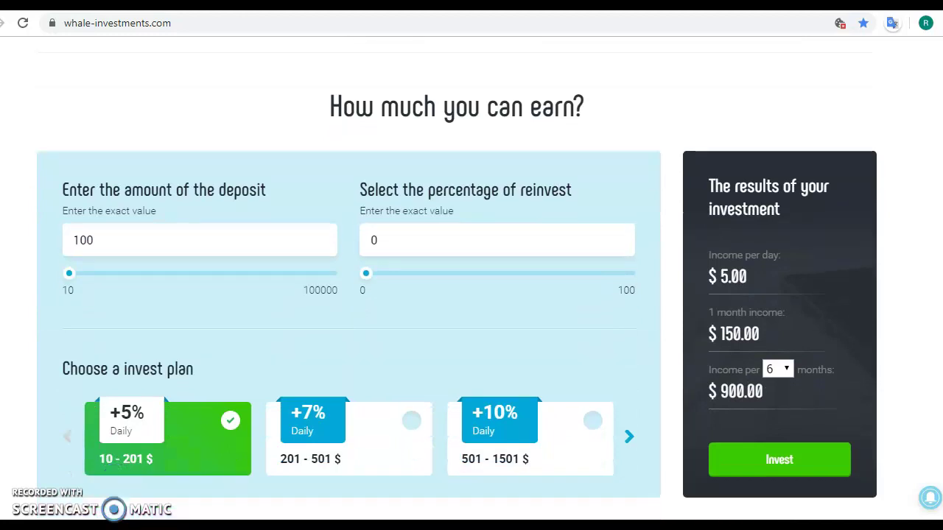
pyautogui.scroll(-2, 471, 294)
pyautogui.scroll(-2, 471, 294)
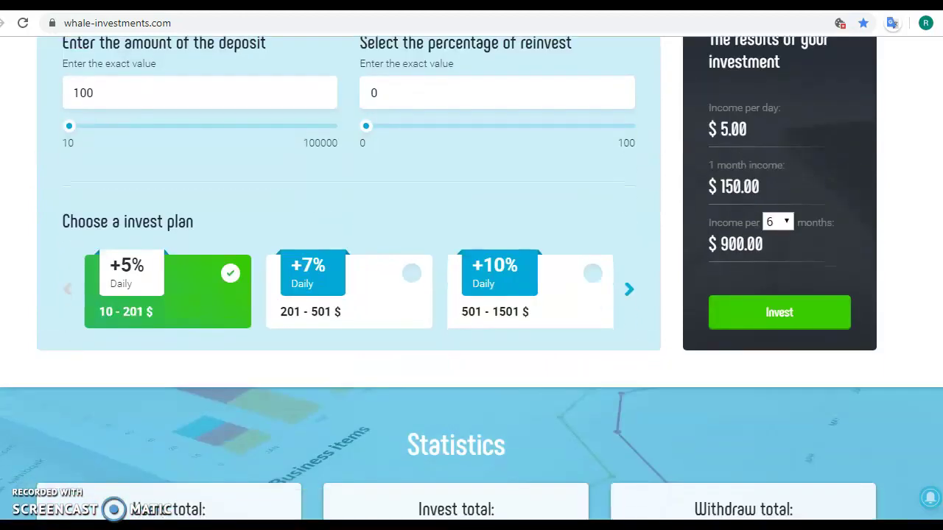
pyautogui.scroll(-2, 471, 295)
pyautogui.scroll(-2, 471, 294)
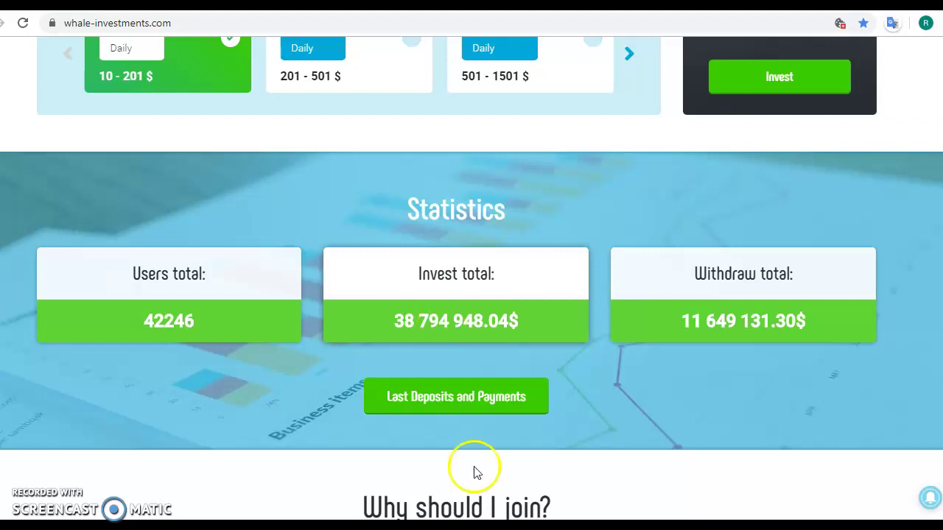
# Open the latest deposits and payments list and load more withdrawal entries.
pyautogui.click(454, 398)
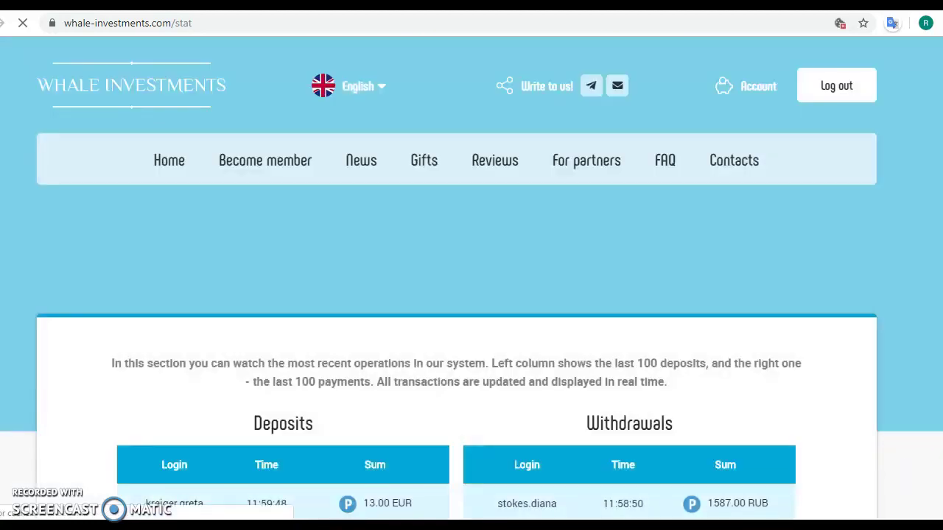
pyautogui.scroll(-2, 471, 294)
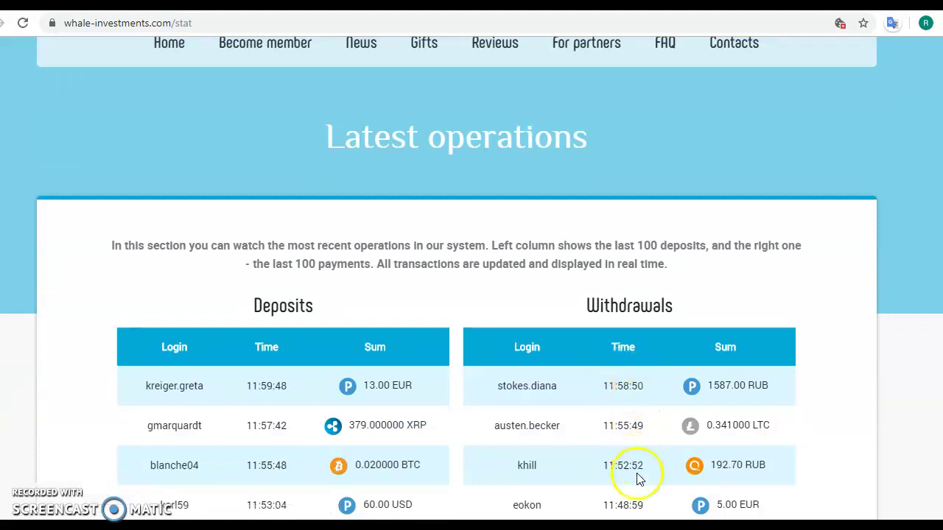
pyautogui.scroll(-3, 637, 441)
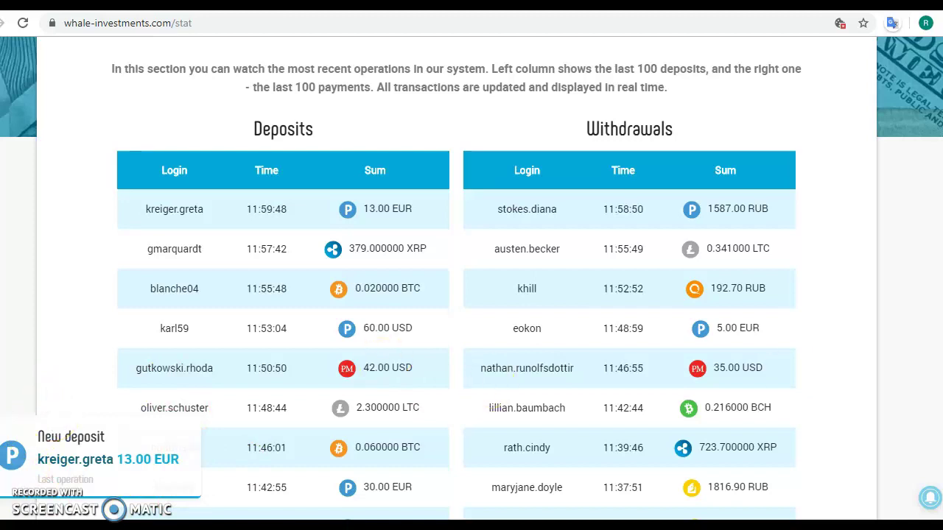
pyautogui.scroll(-3, 472, 295)
pyautogui.scroll(-2, 471, 295)
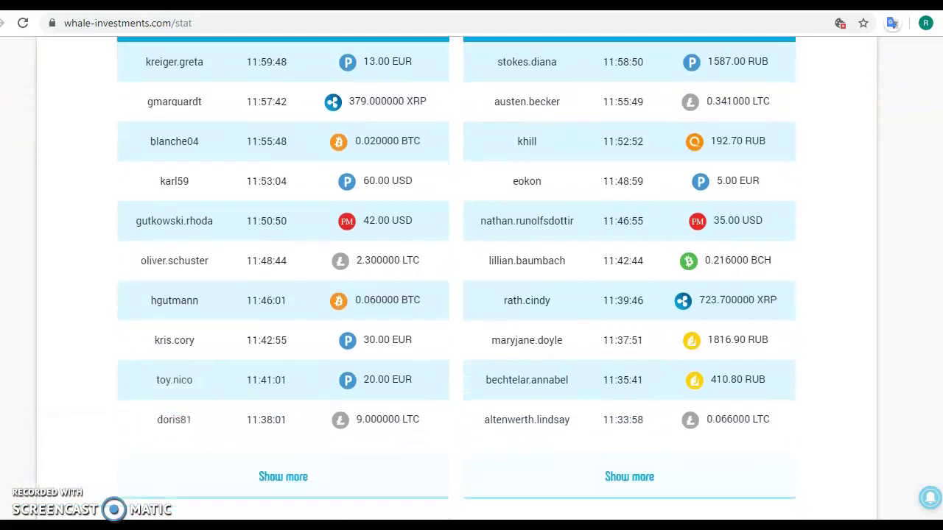
pyautogui.scroll(-1, 471, 294)
pyautogui.click(629, 417)
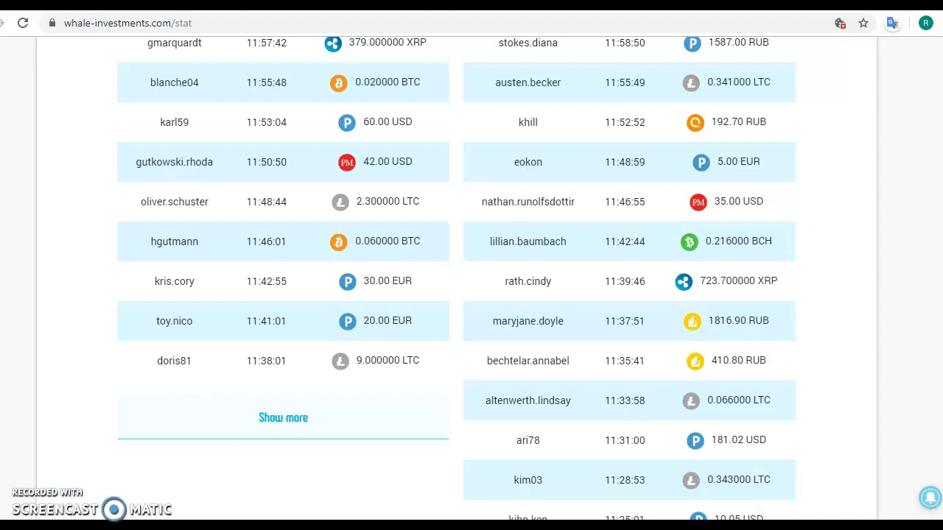
pyautogui.scroll(-3, 471, 294)
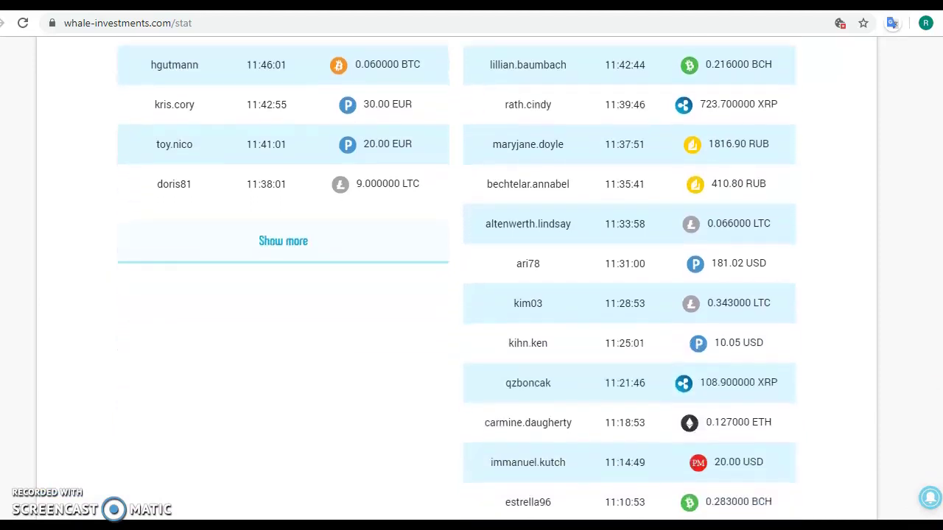
pyautogui.scroll(-3, 471, 294)
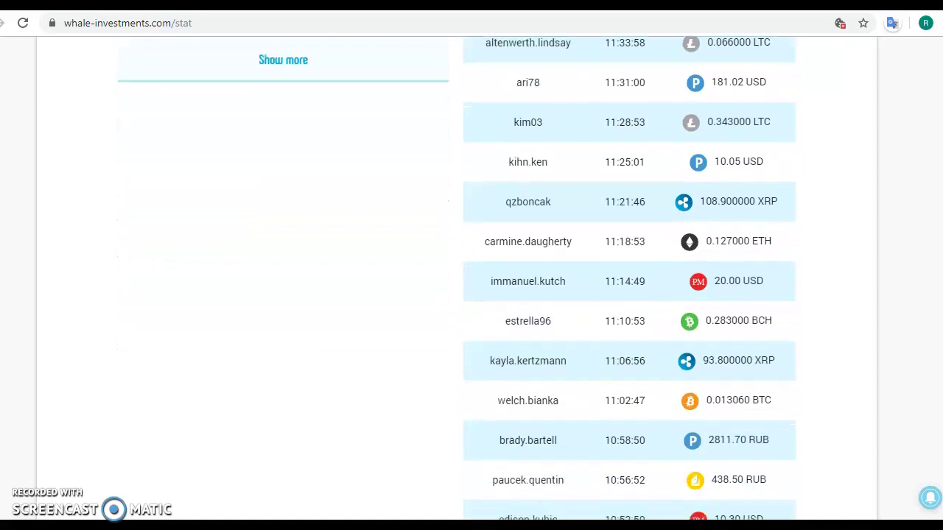
pyautogui.scroll(-1, 472, 294)
pyautogui.scroll(-4, 471, 294)
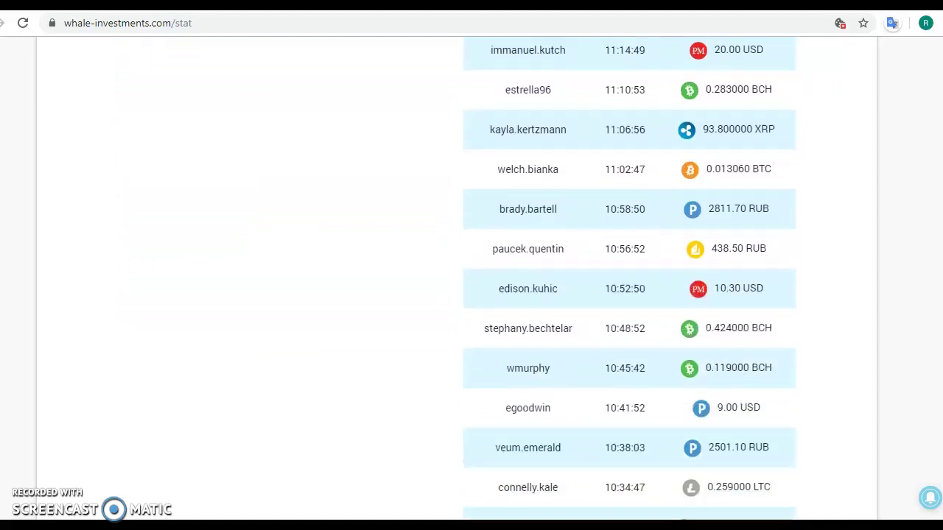
pyautogui.scroll(-4, 471, 294)
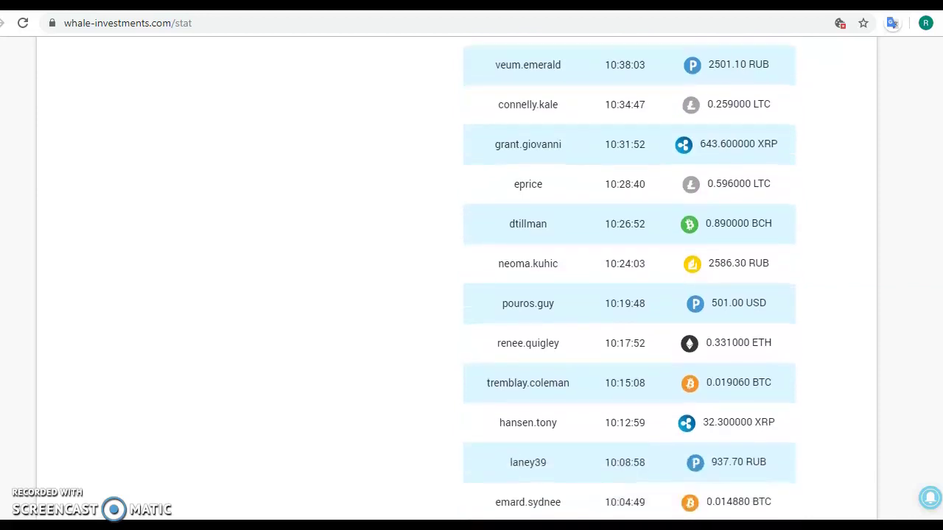
pyautogui.scroll(-4, 471, 295)
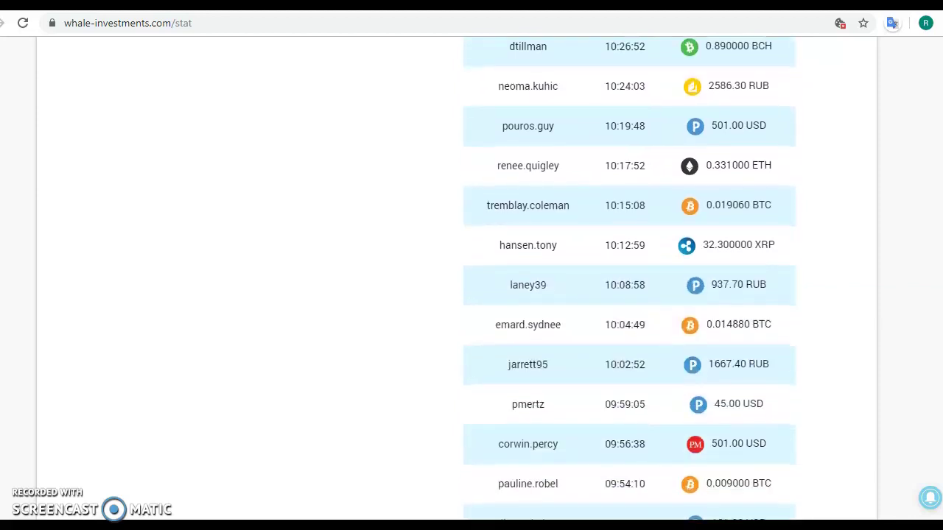
pyautogui.scroll(-2, 471, 295)
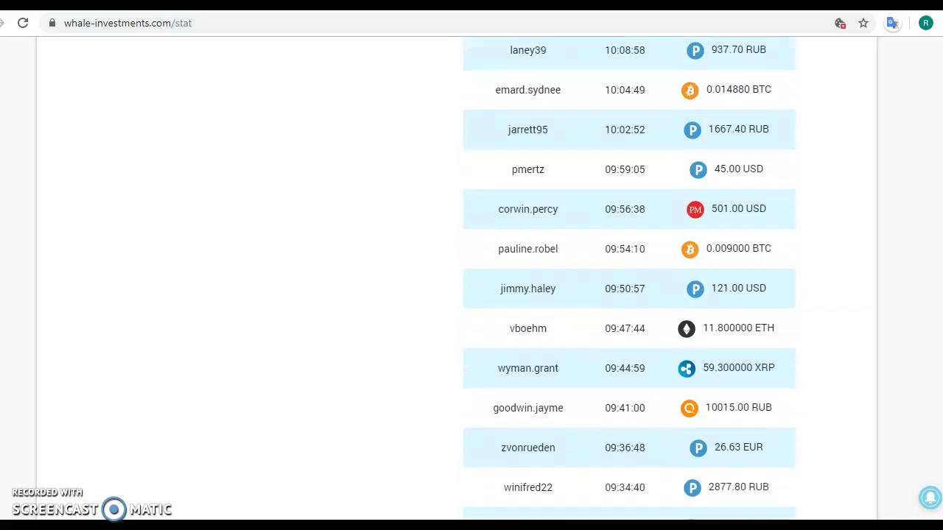
pyautogui.scroll(-1, 472, 295)
pyautogui.scroll(-2, 471, 294)
pyautogui.scroll(-1, 471, 295)
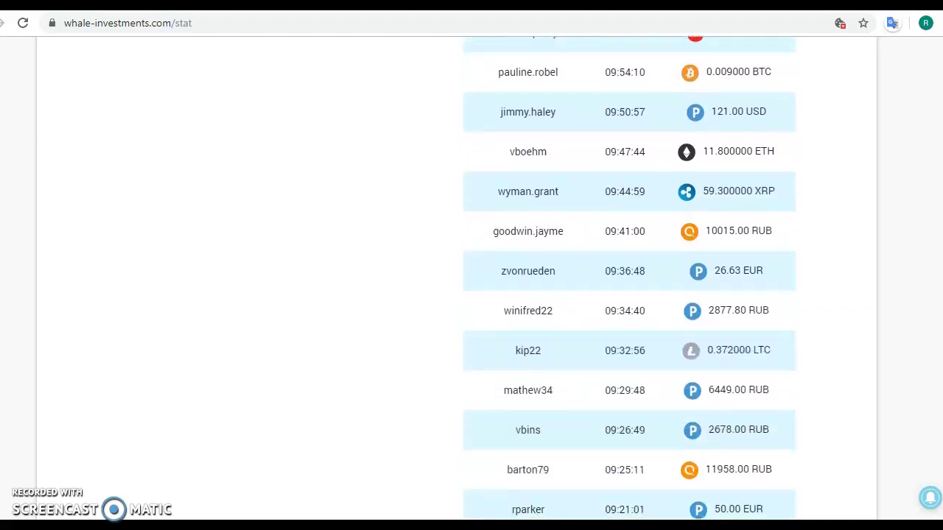
pyautogui.scroll(-1, 472, 295)
pyautogui.scroll(-1, 471, 294)
pyautogui.scroll(-1, 471, 295)
pyautogui.scroll(-1, 471, 295)
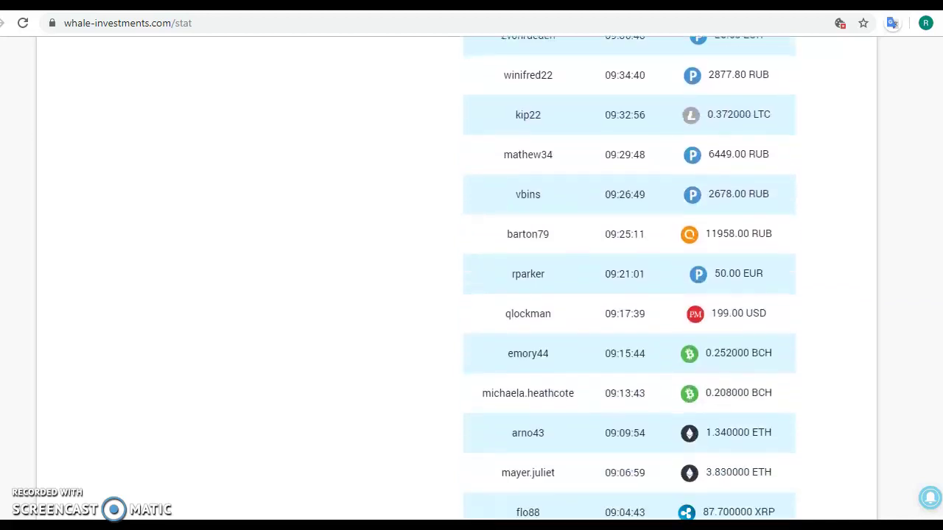
pyautogui.scroll(-1, 471, 294)
pyautogui.scroll(-1, 471, 294)
pyautogui.scroll(-1, 471, 295)
pyautogui.scroll(-1, 471, 294)
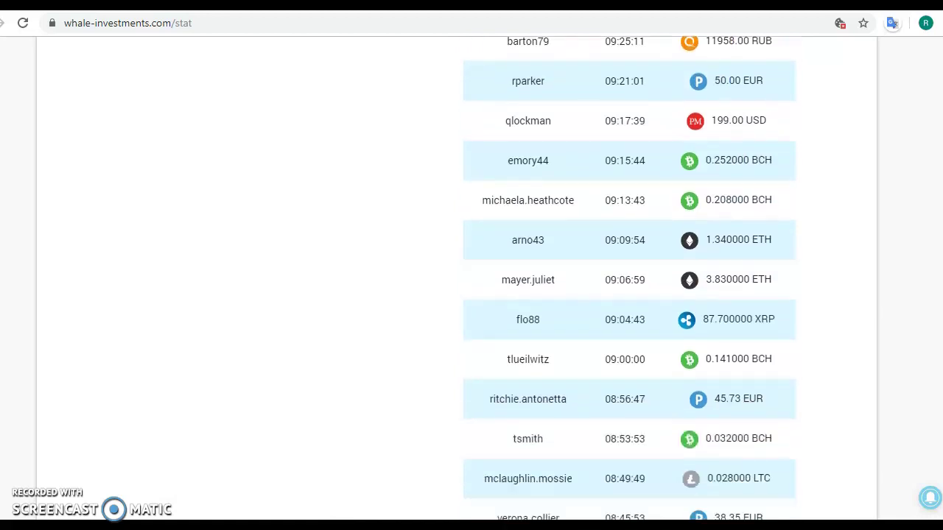
pyautogui.scroll(-1, 472, 295)
pyautogui.scroll(-1, 472, 295)
pyautogui.scroll(-1, 471, 294)
pyautogui.scroll(-1, 472, 295)
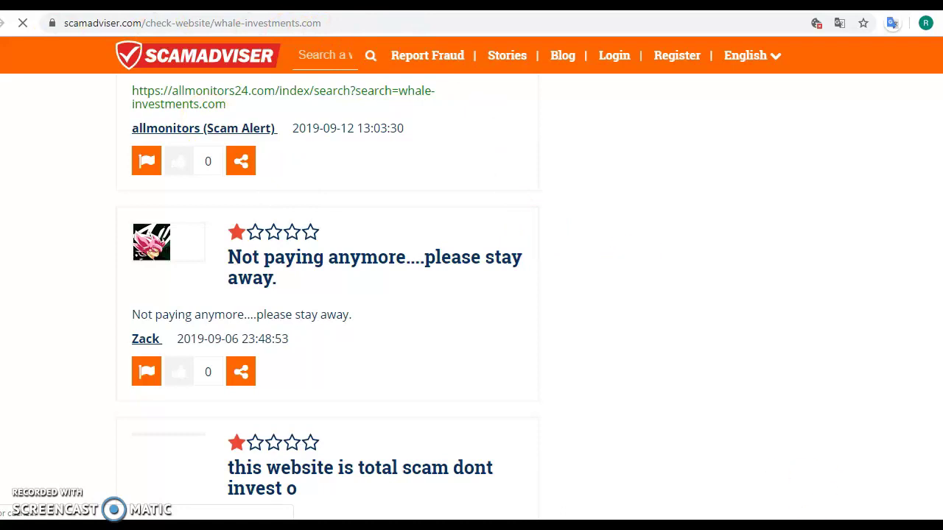
pyautogui.scroll(-5, 472, 295)
pyautogui.scroll(-3, 472, 294)
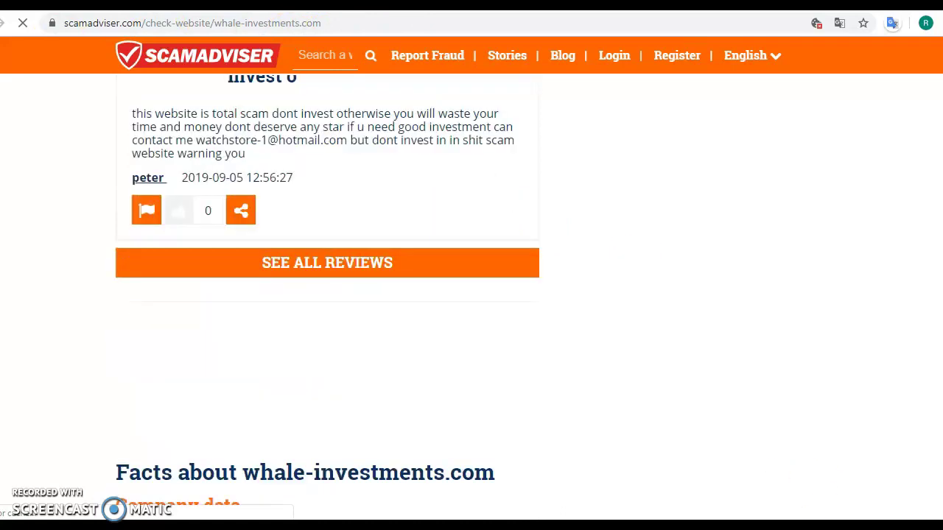
pyautogui.scroll(-1, 471, 295)
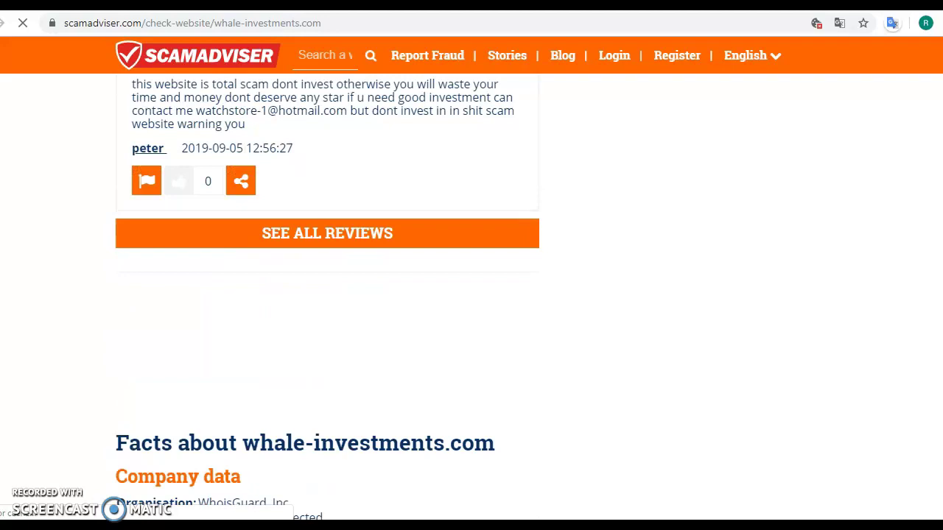
pyautogui.scroll(-3, 472, 294)
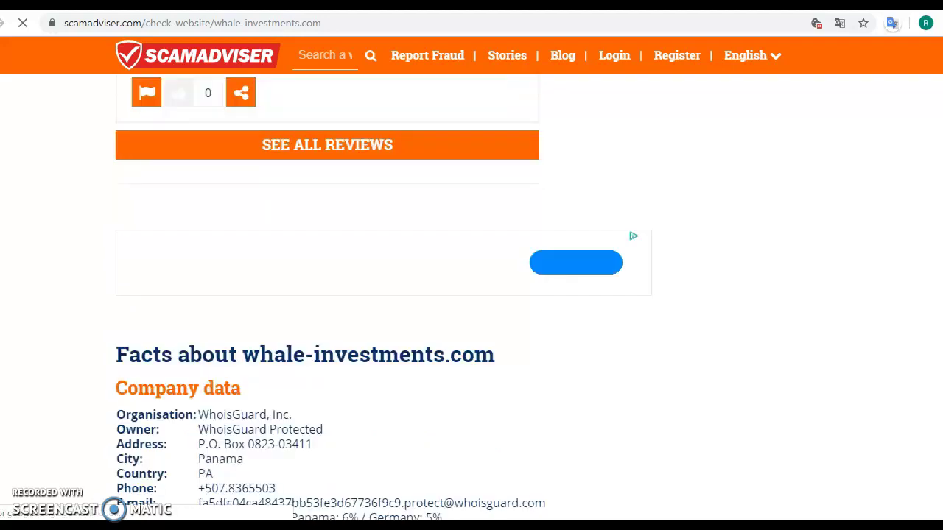
pyautogui.scroll(-2, 471, 294)
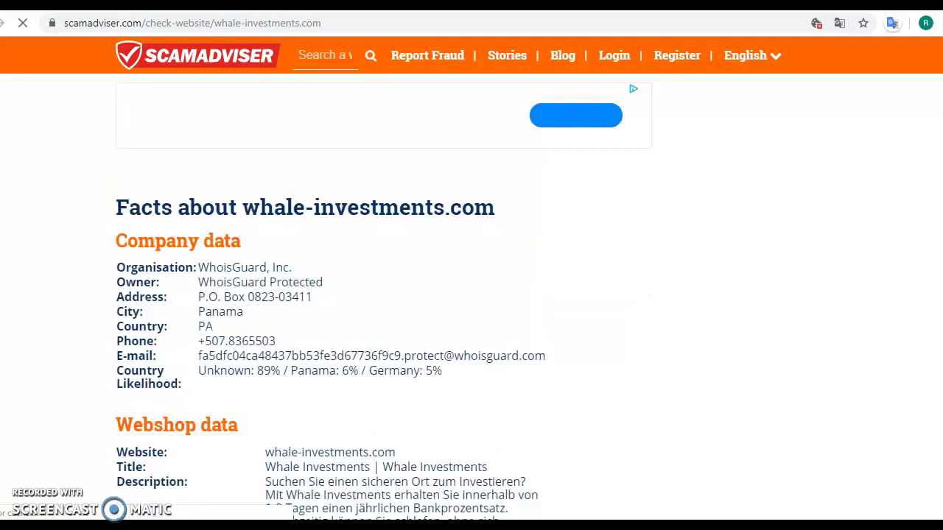
pyautogui.scroll(-2, 471, 295)
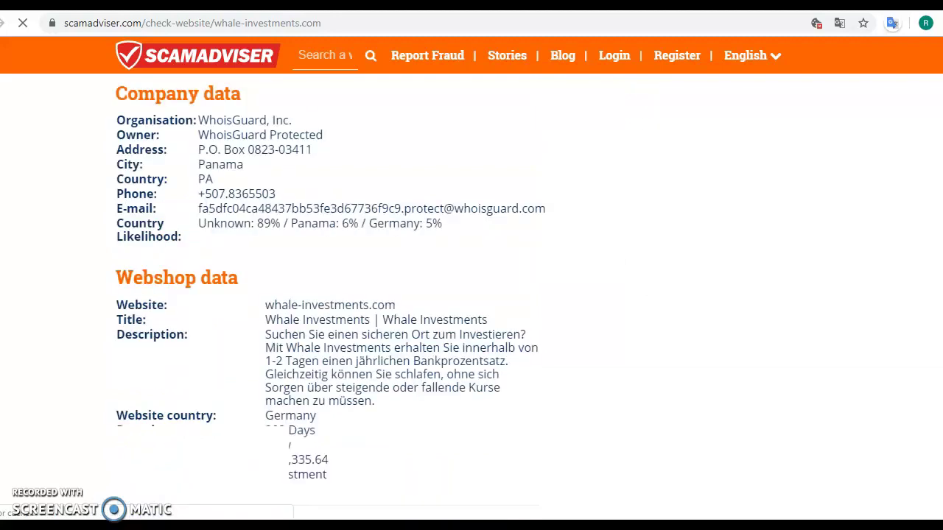
pyautogui.scroll(-3, 471, 294)
pyautogui.scroll(8, 471, 294)
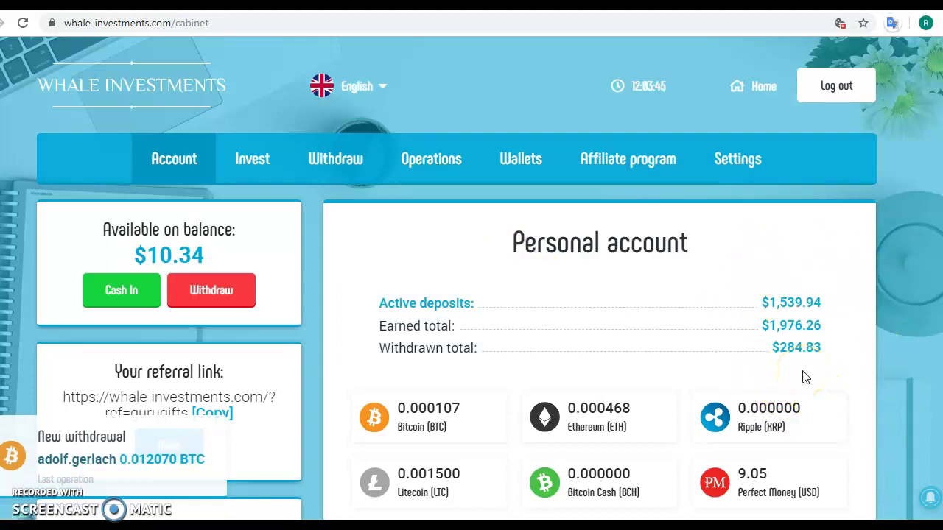
# Open the Operations history and step through pages 3, 4, 6, 8 and 10.
pyautogui.click(412, 161)
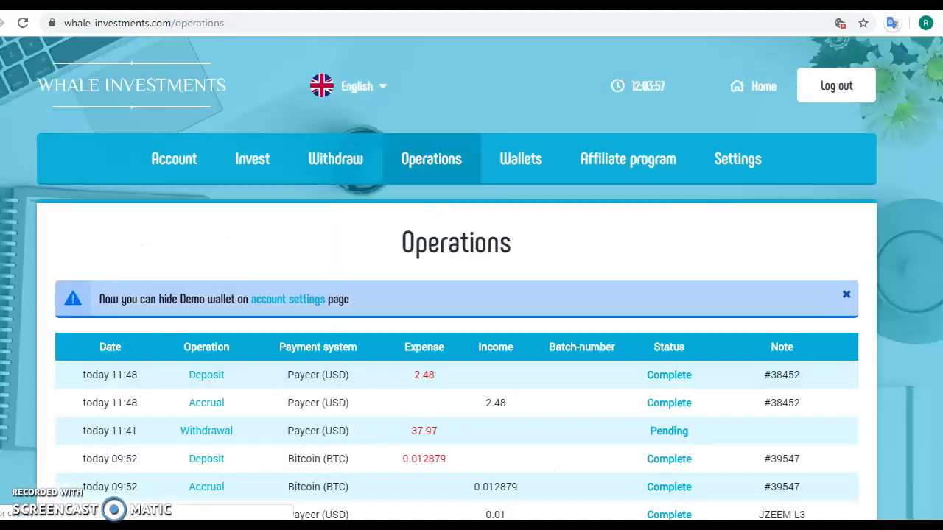
pyautogui.scroll(-4, 457, 331)
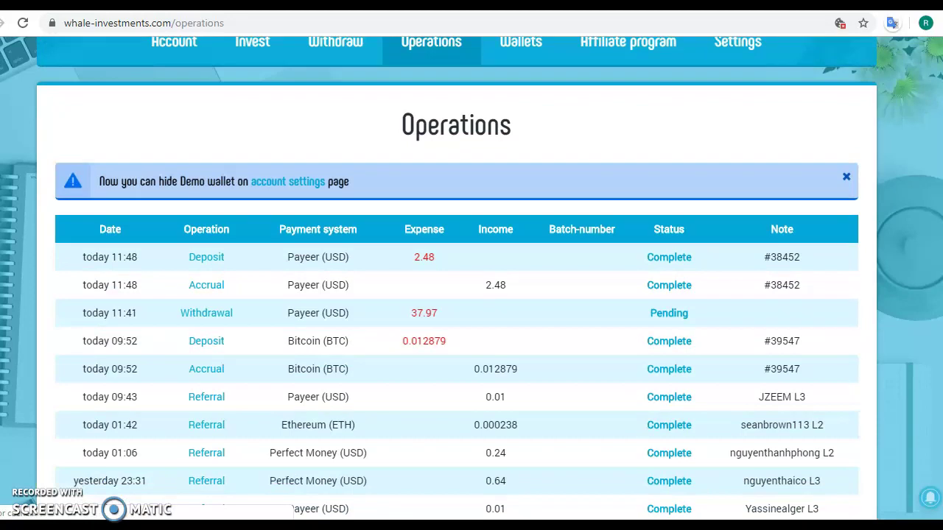
pyautogui.scroll(-4, 631, 222)
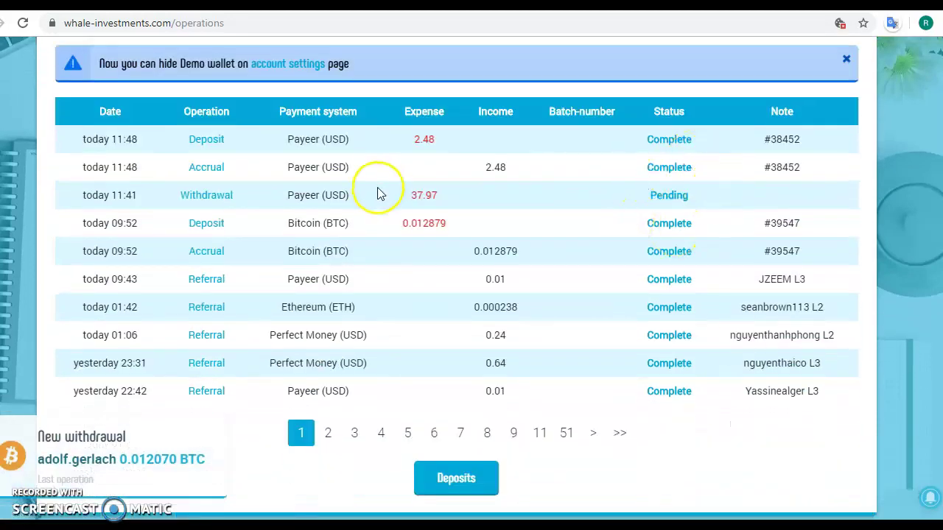
pyautogui.click(355, 433)
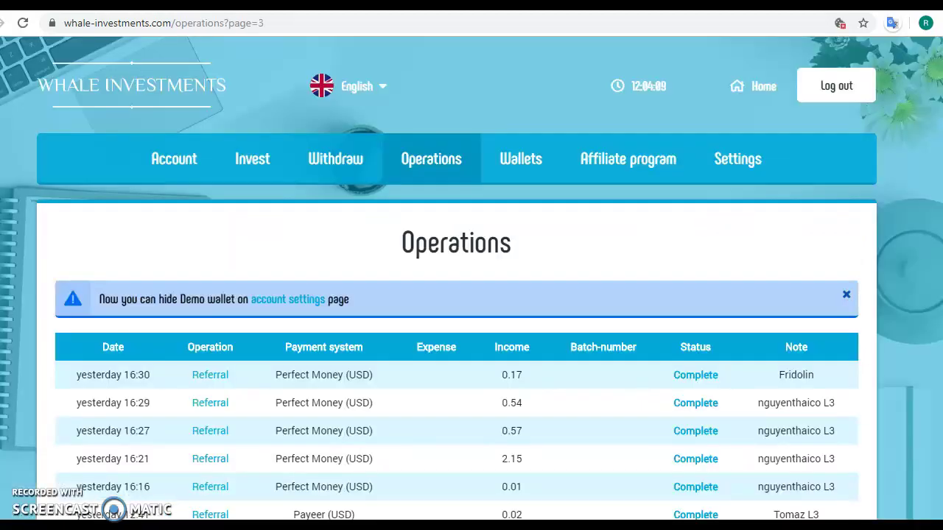
pyautogui.scroll(-5, 471, 295)
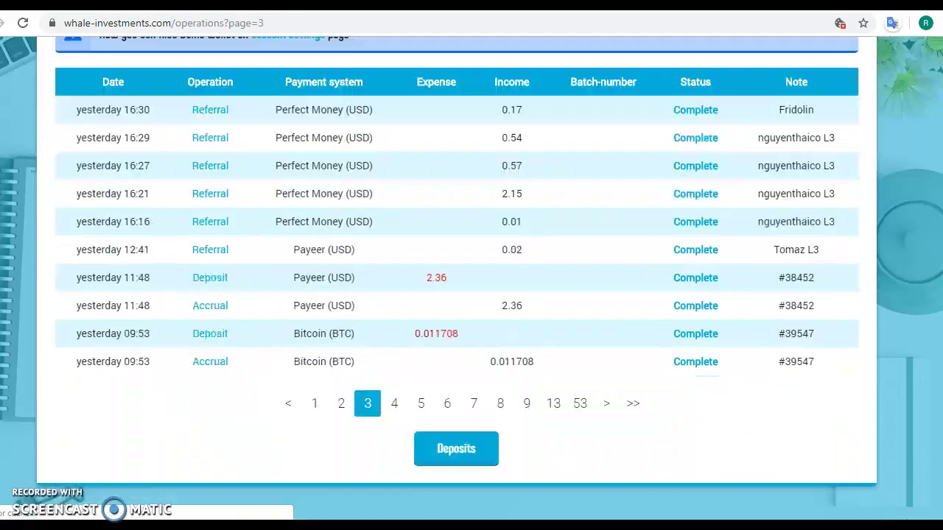
pyautogui.scroll(-2, 471, 294)
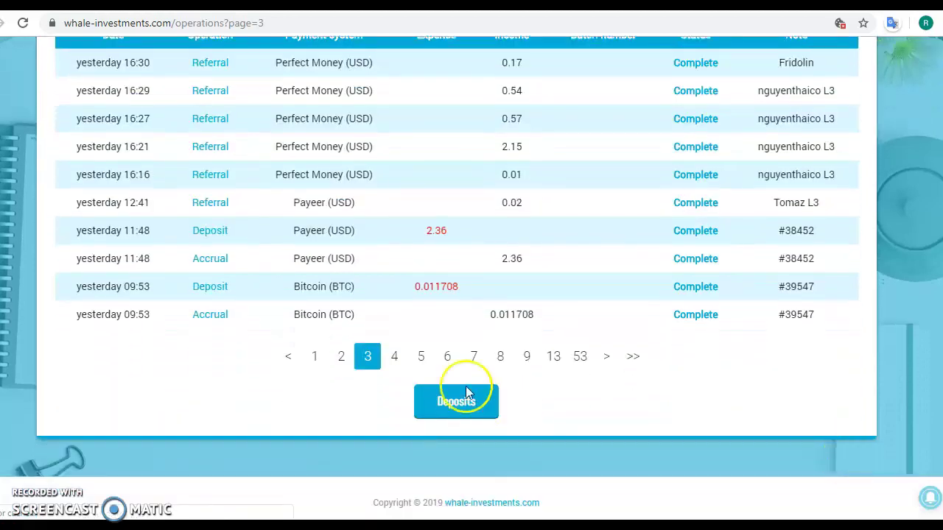
pyautogui.click(398, 356)
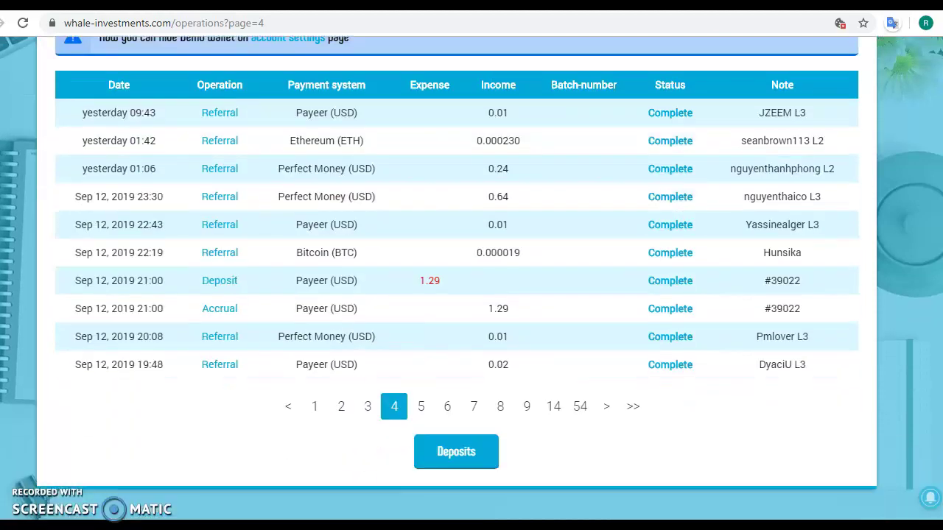
pyautogui.scroll(-1, 471, 294)
pyautogui.click(447, 374)
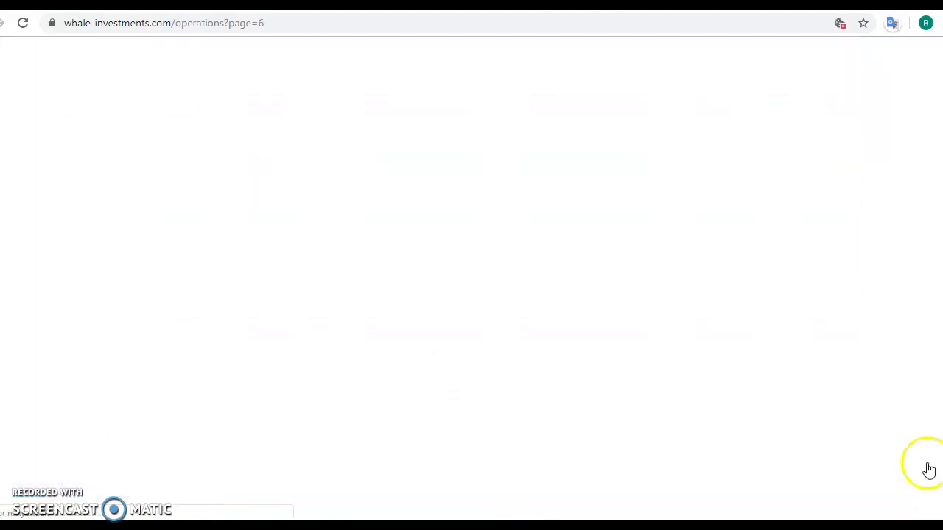
pyautogui.scroll(-2, 692, 346)
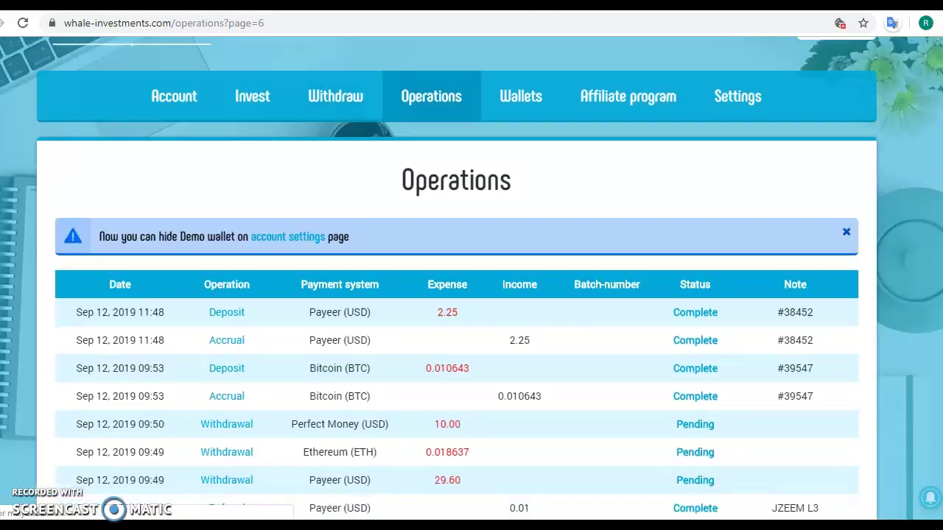
pyautogui.scroll(-2, 692, 346)
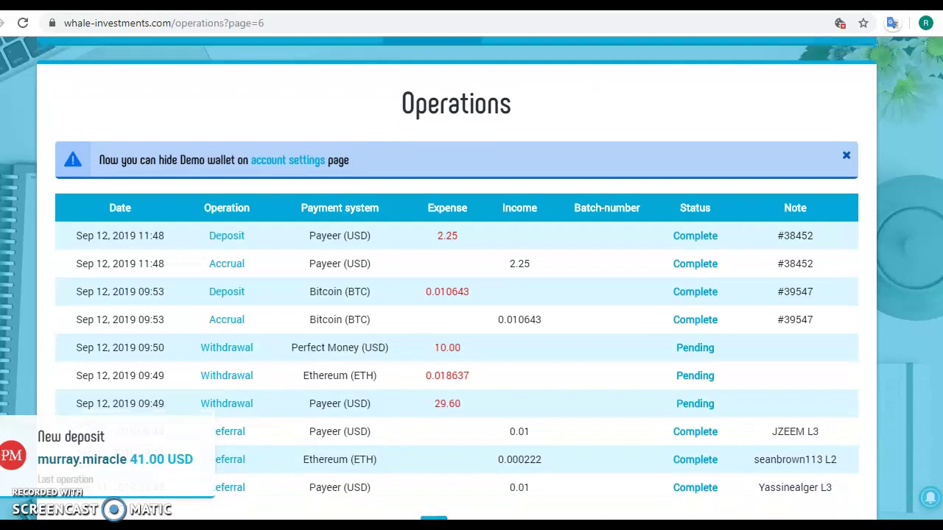
pyautogui.scroll(-2, 471, 295)
pyautogui.scroll(-2, 471, 294)
pyautogui.scroll(-1, 471, 295)
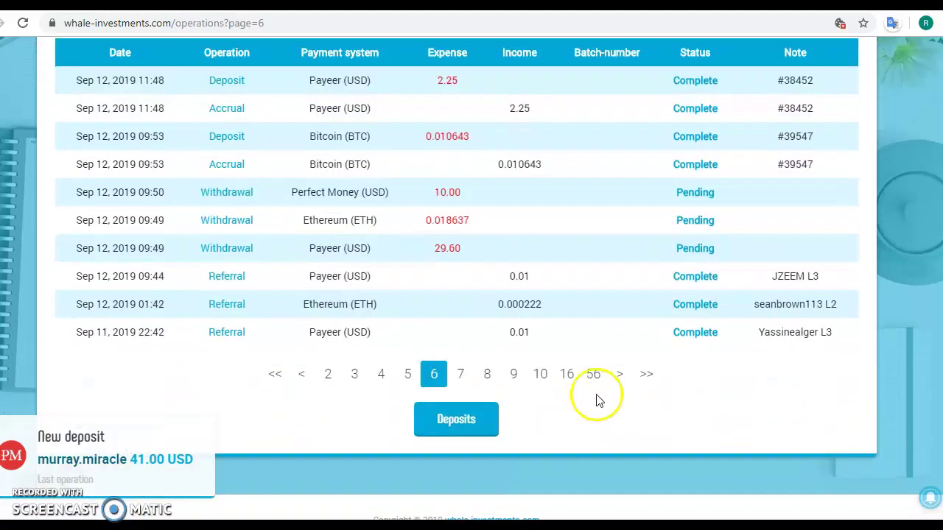
pyautogui.click(487, 386)
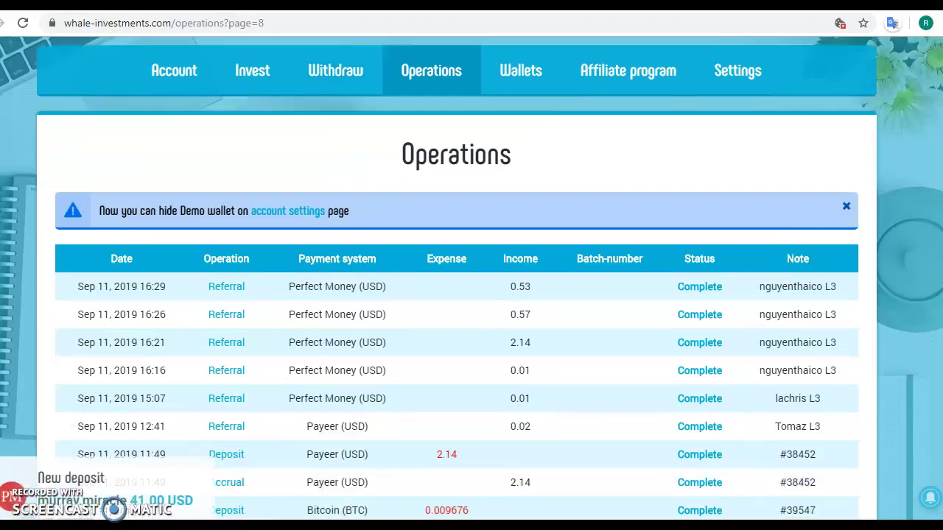
pyautogui.scroll(-2, 471, 295)
pyautogui.scroll(-1, 471, 295)
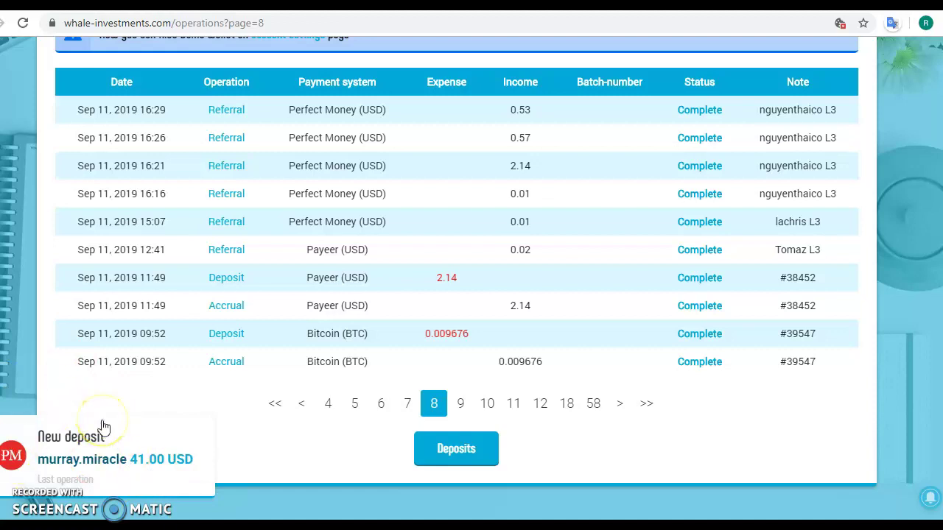
pyautogui.click(488, 403)
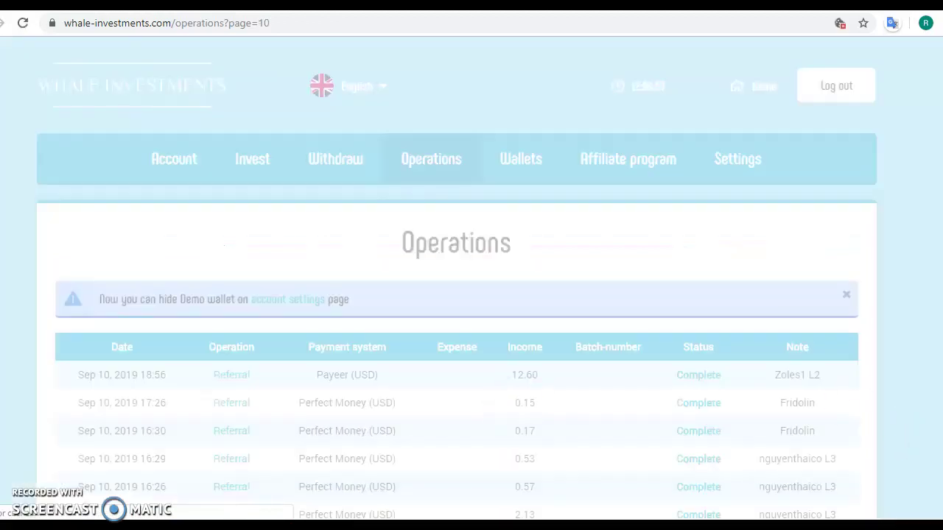
pyautogui.scroll(-2, 913, 243)
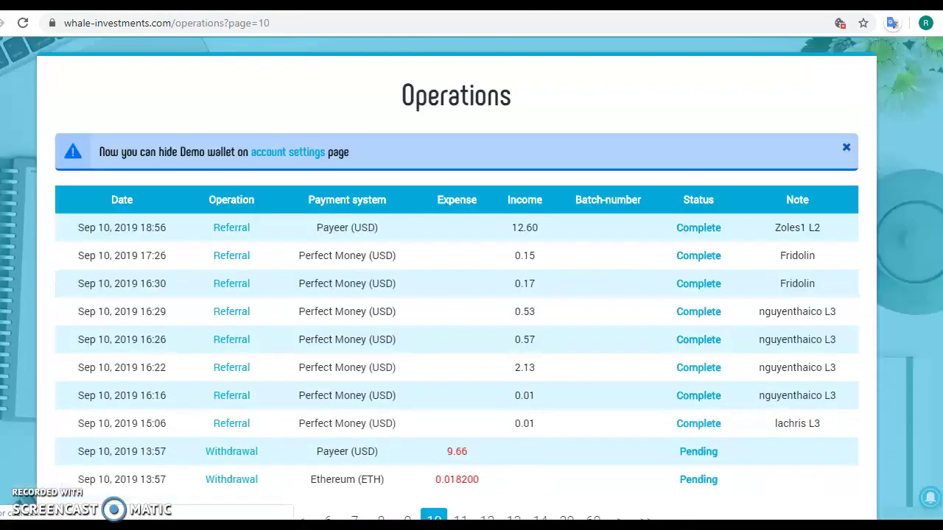
pyautogui.scroll(-2, 801, 411)
pyautogui.scroll(-2, 801, 411)
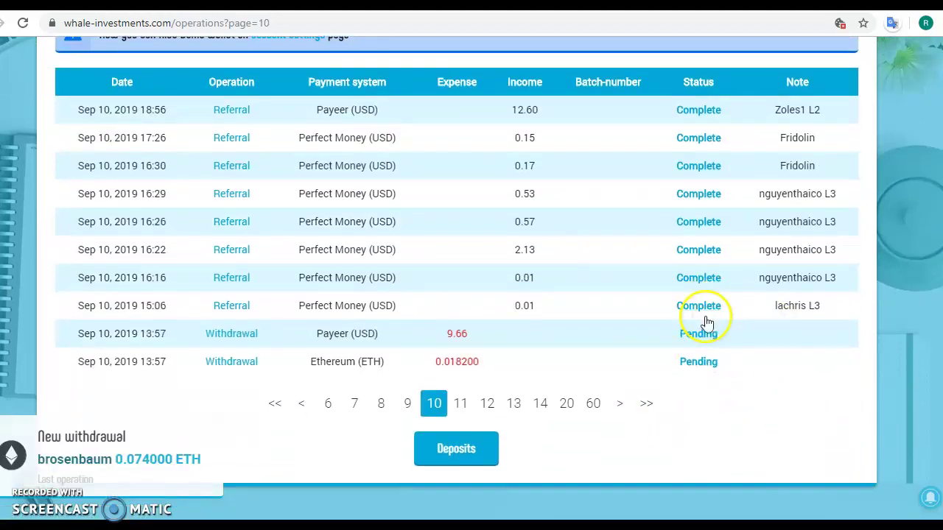
# Step through operations history pages 12, 14, 16, 18 and 22.
pyautogui.click(488, 403)
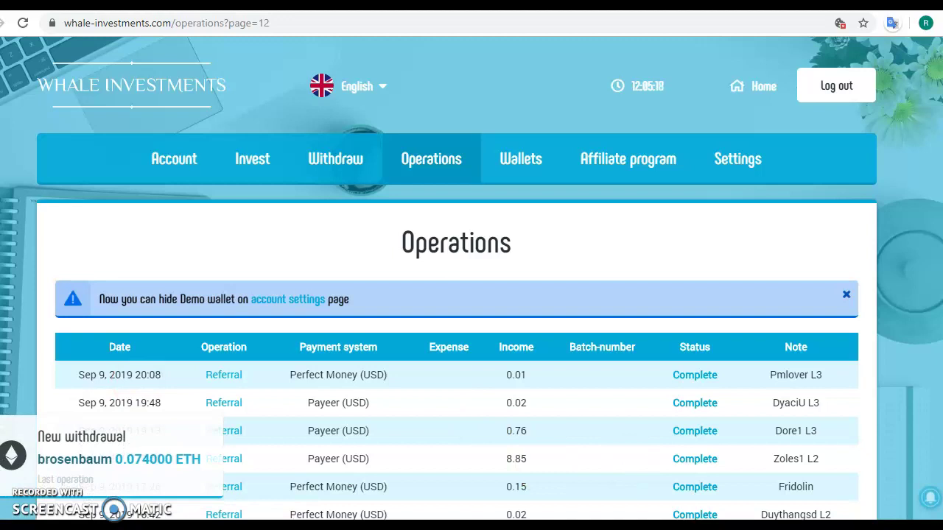
pyautogui.scroll(-2, 457, 332)
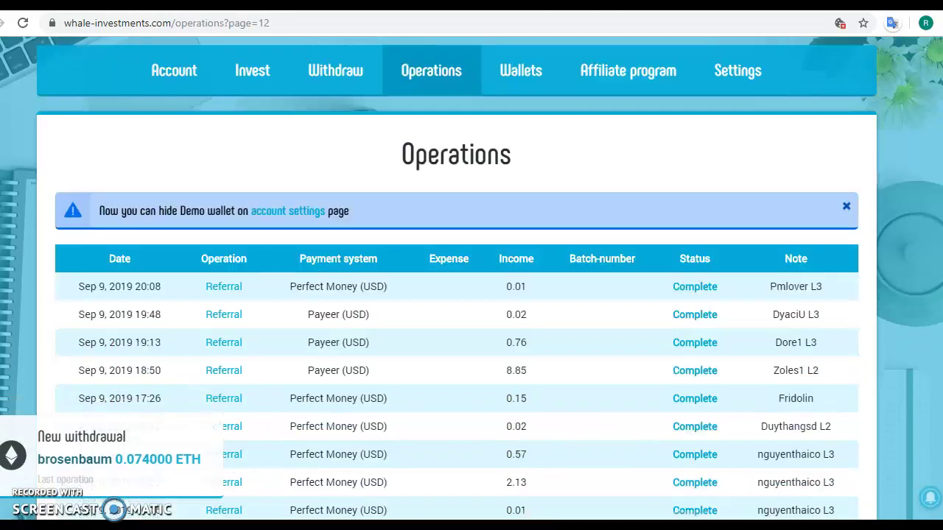
pyautogui.scroll(-2, 457, 332)
pyautogui.scroll(-1, 457, 331)
pyautogui.scroll(-1, 456, 295)
pyautogui.scroll(-2, 456, 294)
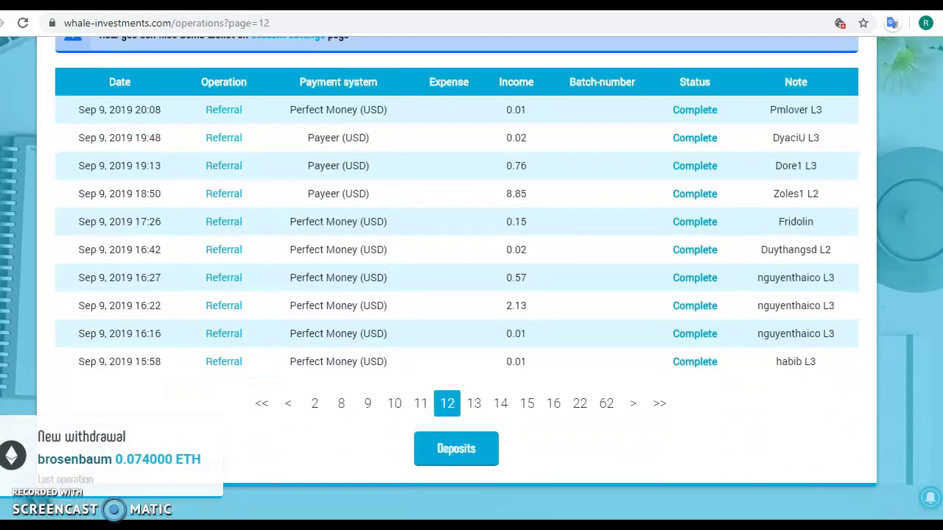
pyautogui.click(502, 403)
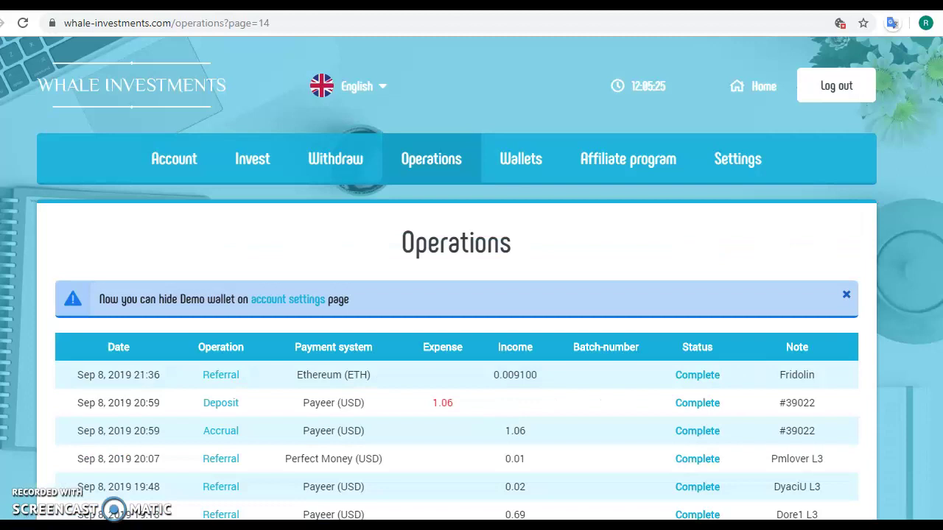
pyautogui.scroll(-4, 456, 295)
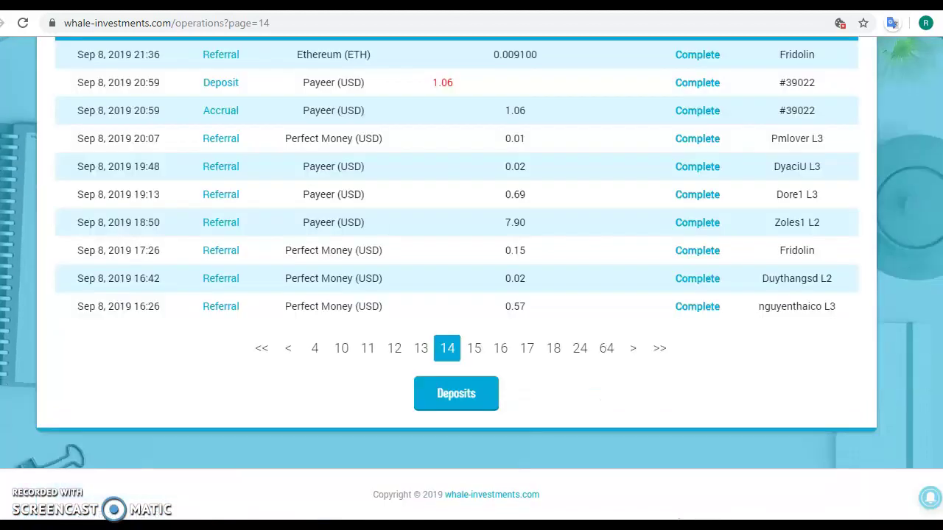
pyautogui.click(503, 349)
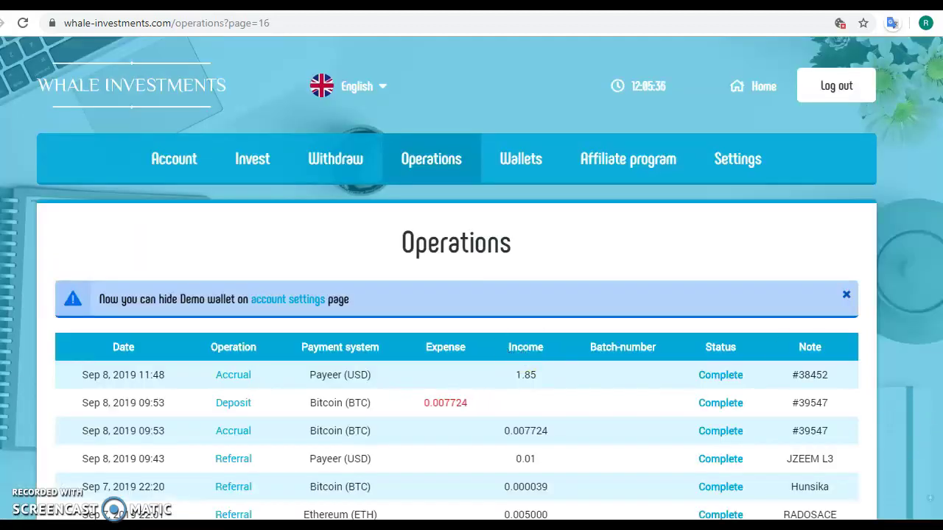
pyautogui.scroll(-4, 929, 499)
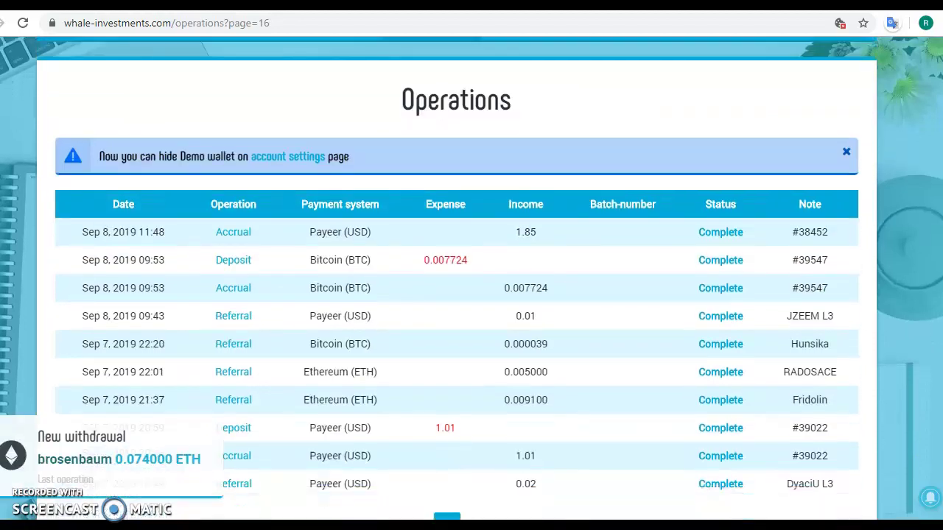
pyautogui.scroll(-4, 471, 294)
pyautogui.click(501, 403)
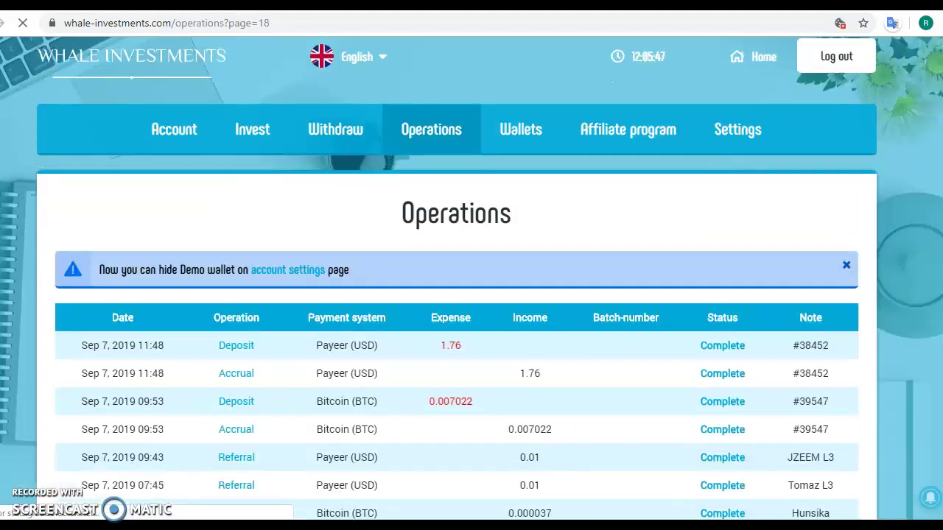
pyautogui.scroll(-3, 472, 294)
pyautogui.scroll(-2, 471, 295)
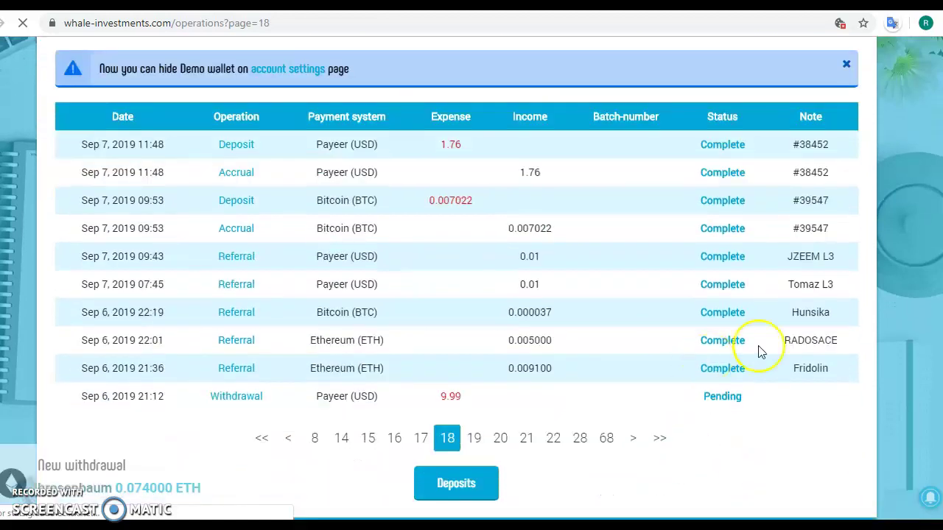
pyautogui.click(553, 439)
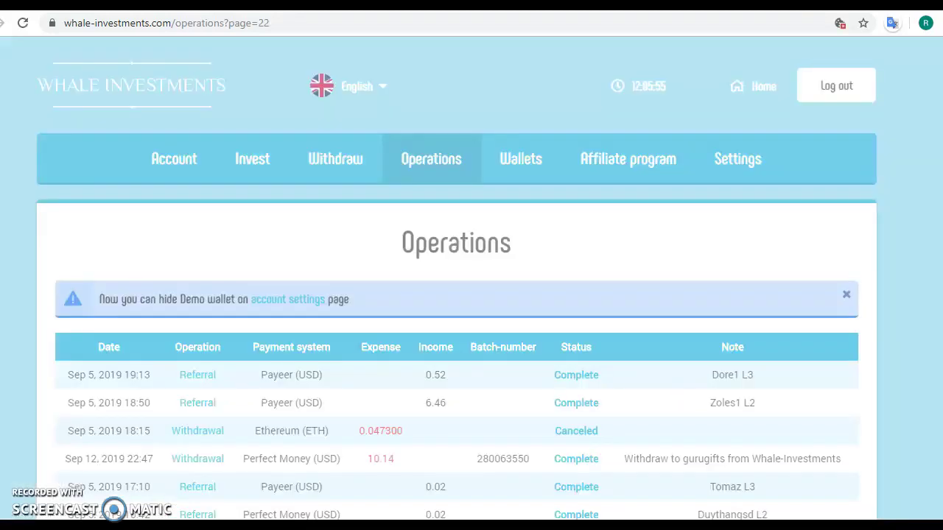
pyautogui.scroll(-3, 471, 295)
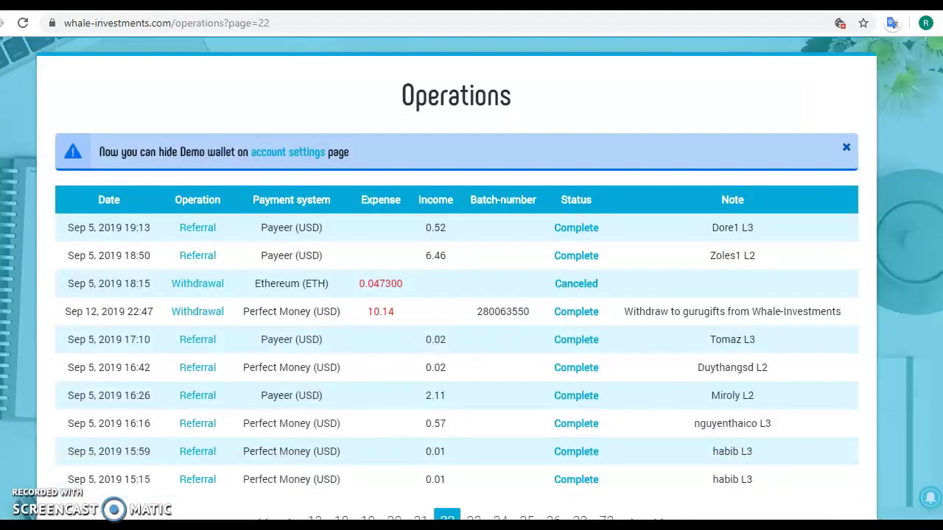
pyautogui.scroll(-3, 471, 295)
pyautogui.scroll(-1, 471, 295)
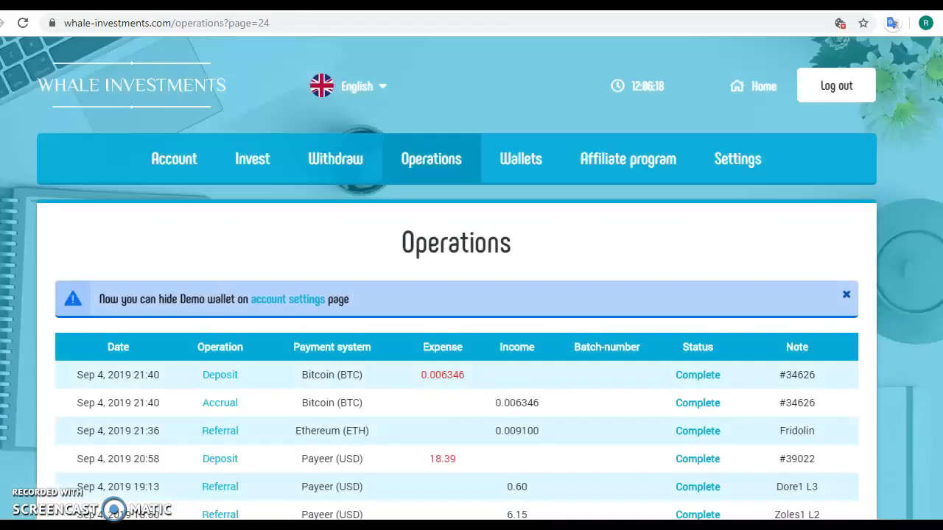
pyautogui.scroll(-5, 471, 294)
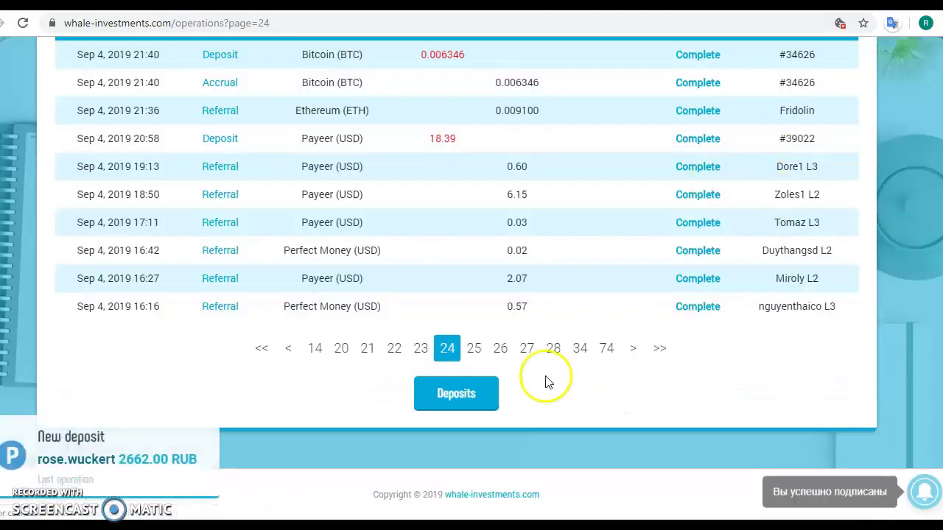
# Go to operations pages 26, 28 and 29, reaching the pending 66.75 Payeer withdrawal.
pyautogui.click(500, 350)
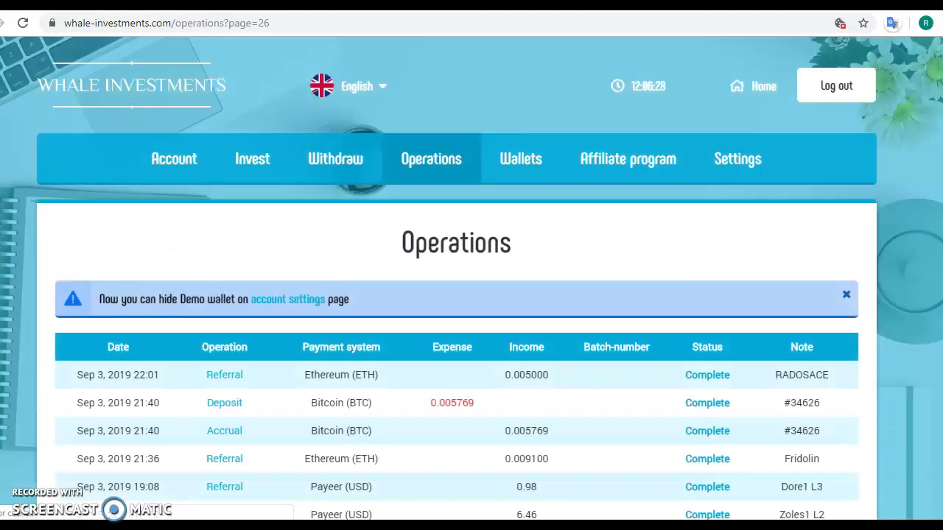
pyautogui.scroll(-3, 471, 295)
pyautogui.scroll(-3, 472, 295)
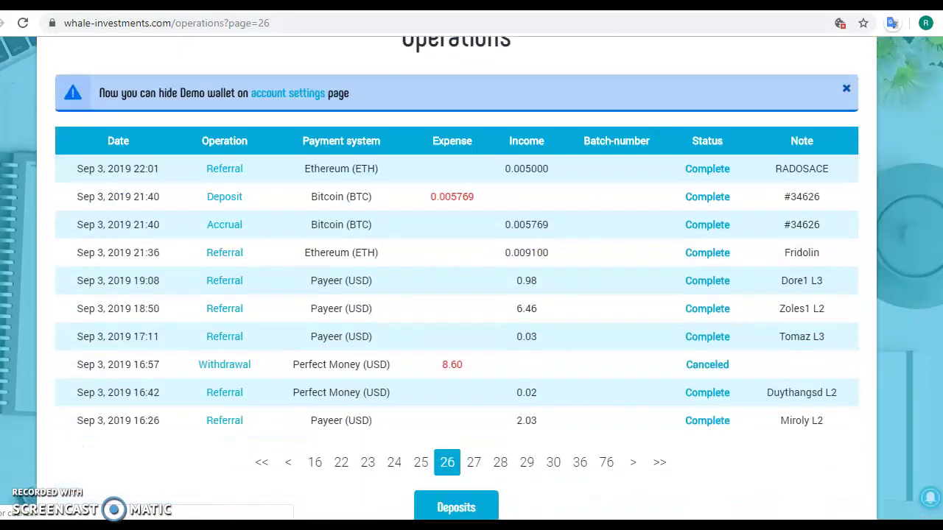
pyautogui.click(500, 432)
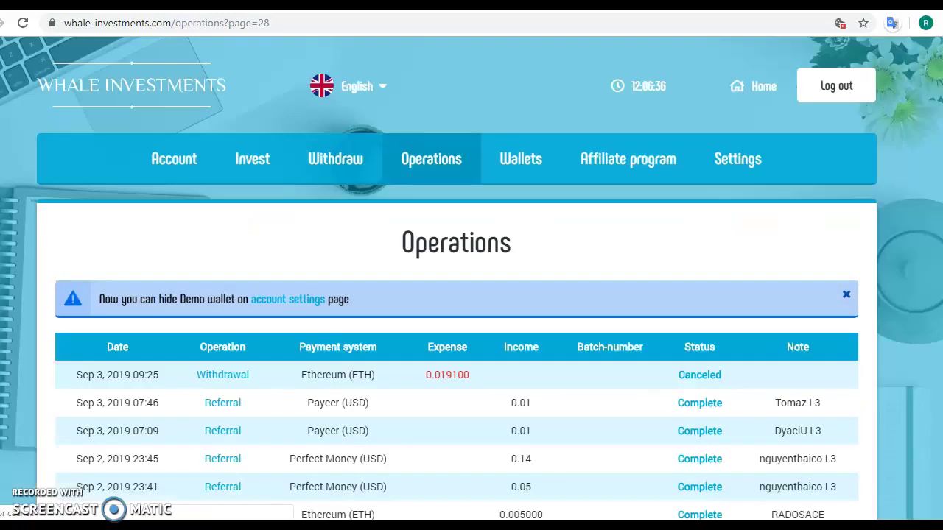
pyautogui.scroll(-3, 471, 294)
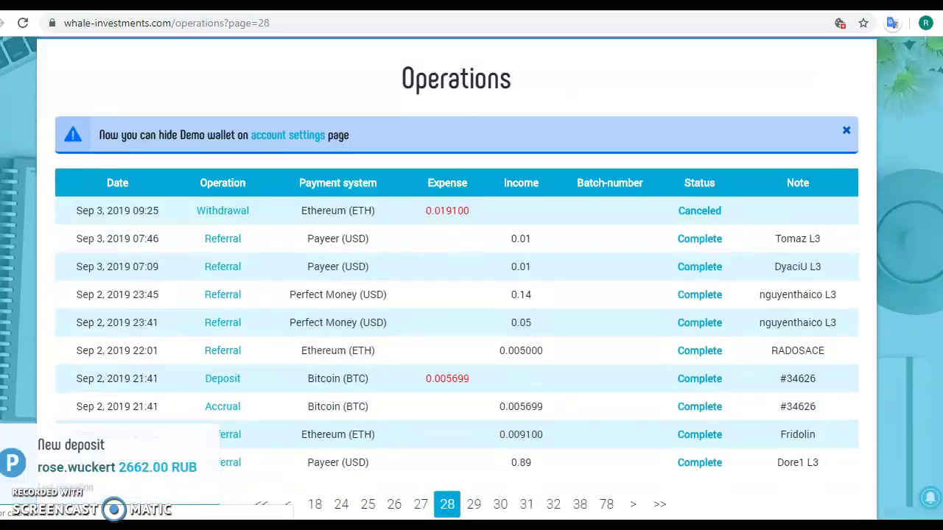
pyautogui.scroll(-3, 471, 295)
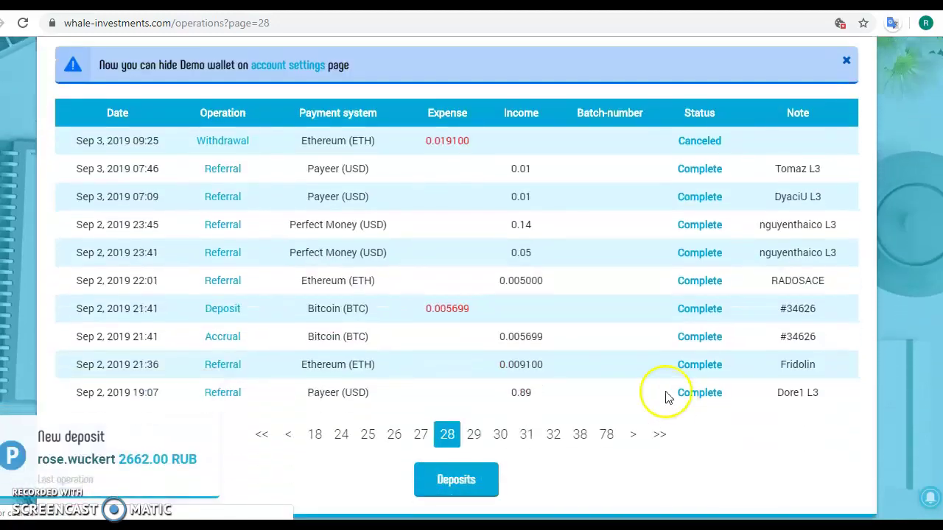
pyautogui.click(474, 435)
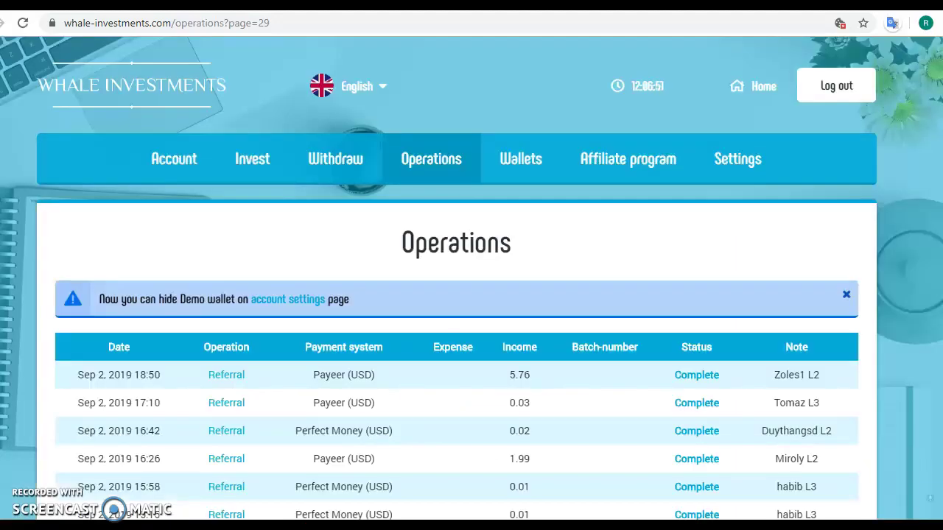
pyautogui.scroll(-2, 471, 295)
pyautogui.scroll(-1, 471, 295)
pyautogui.scroll(-2, 471, 295)
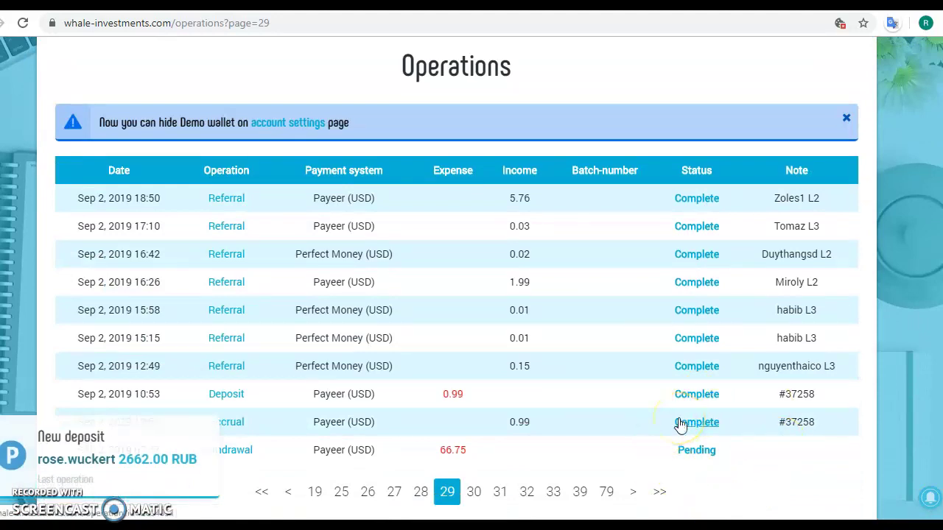
pyautogui.scroll(-2, 457, 295)
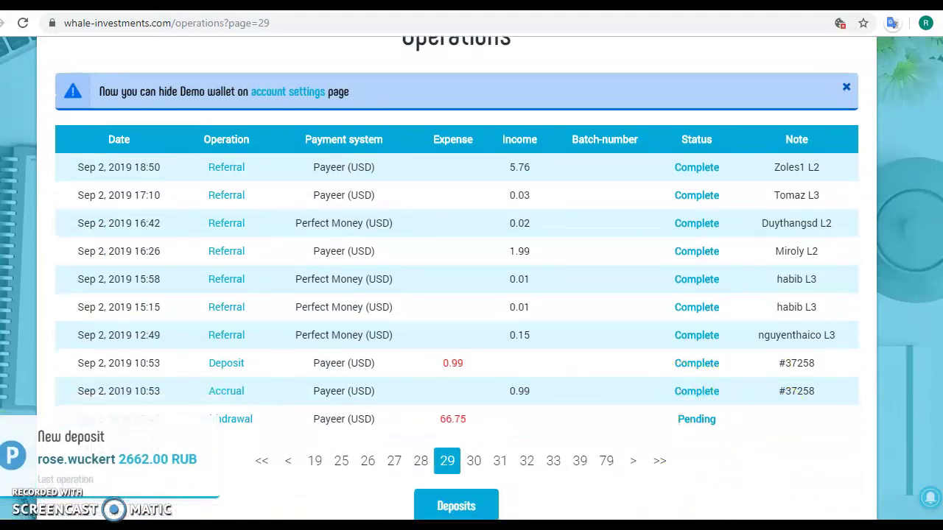
pyautogui.scroll(-2, 457, 295)
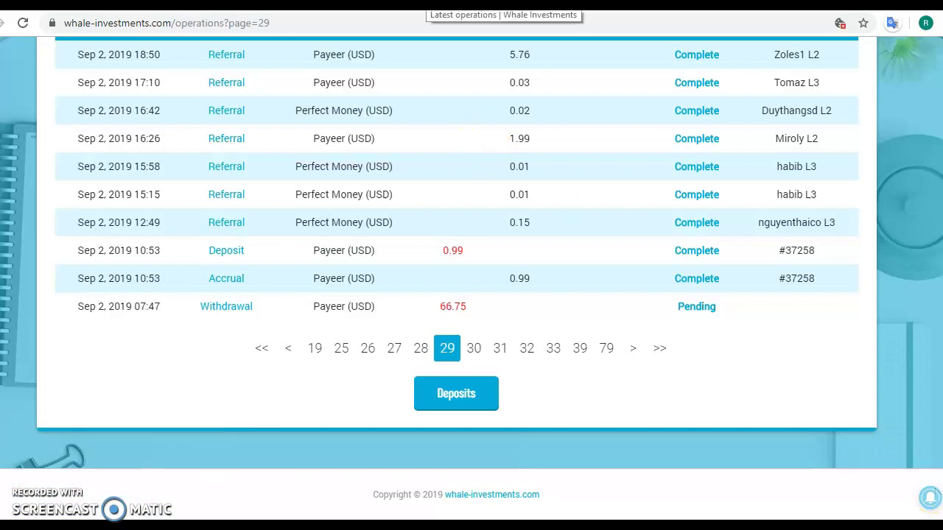
# Switch to the Latest operations tab at whale-investments.com/stat with Ctrl+Tab.
pyautogui.hotkey('ctrl', 'Tab')
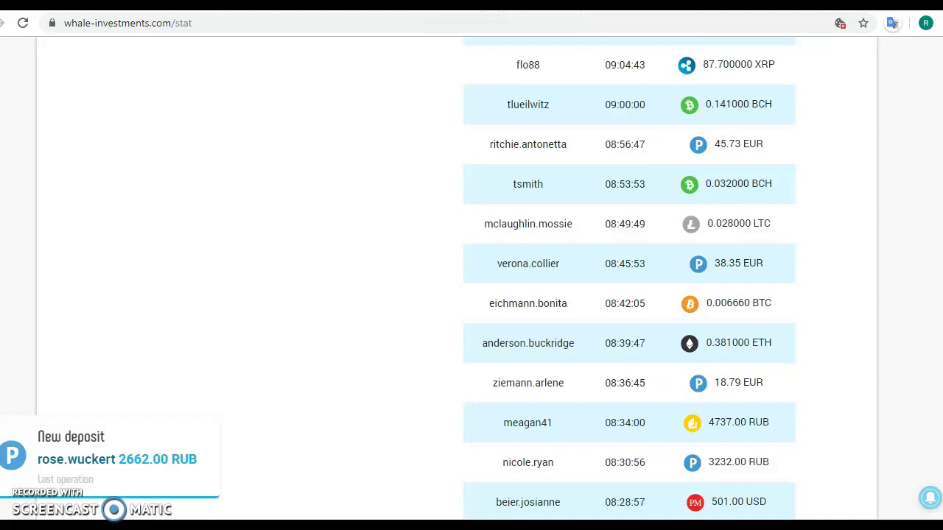